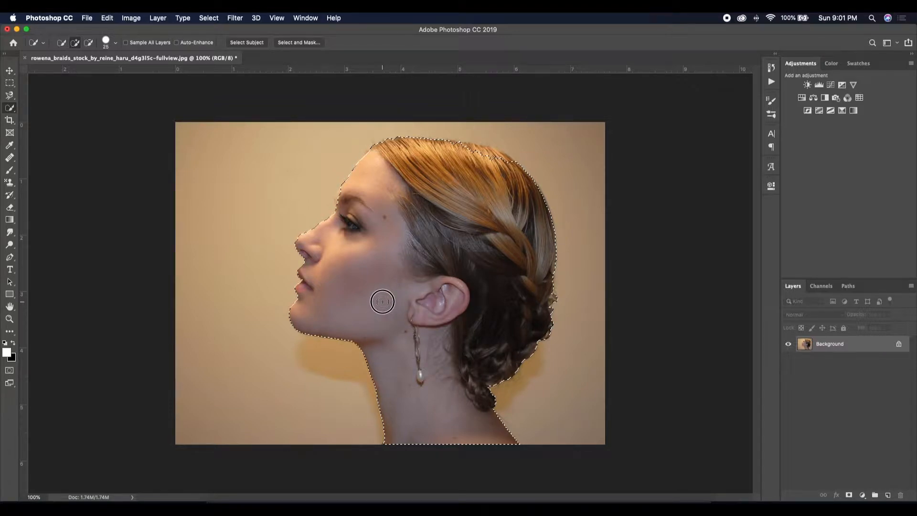
Refine the selection along the upper edge of the hair and feather it by 0.5 pixels
{"action": "mouse_move", "coordinate": [499, 161]}
{"action": "left_mouse_down"}
{"action": "mouse_move", "coordinate": [487, 156]}
{"action": "mouse_move", "coordinate": [498, 159]}
{"action": "left_mouse_up"}
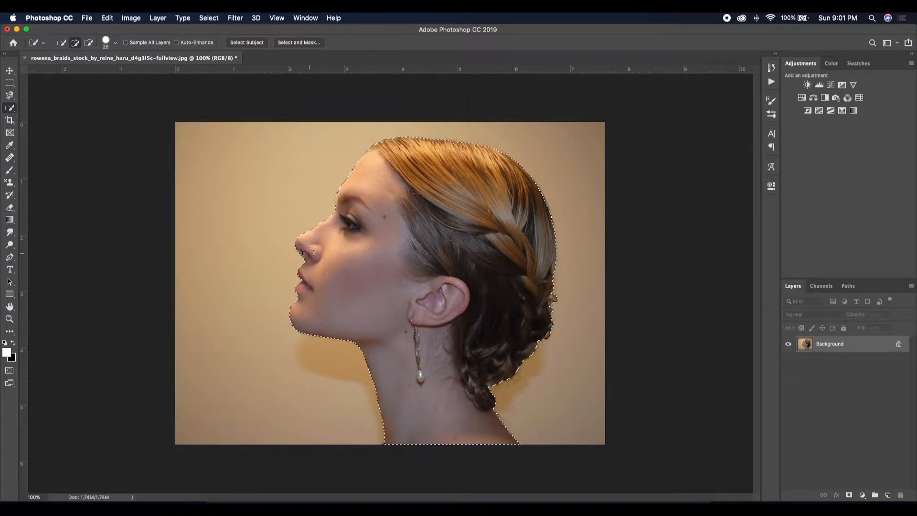
{"action": "right_click", "coordinate": [442, 248]}
{"action": "left_click", "coordinate": [445, 262]}
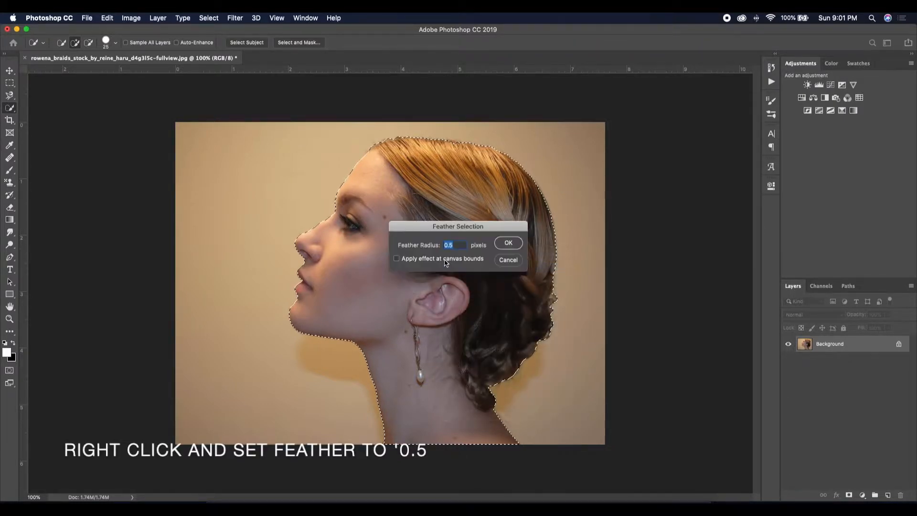
{"action": "left_click", "coordinate": [508, 244]}
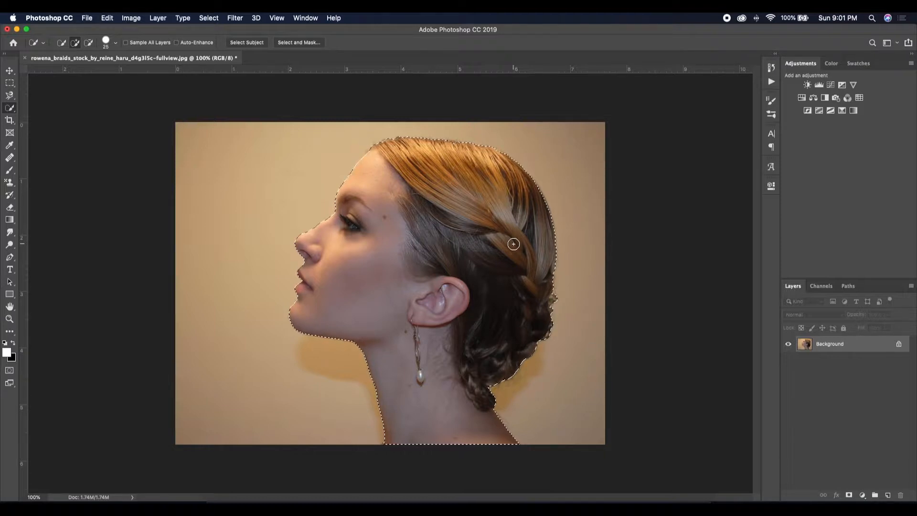
Copy the selected woman's head onto a new layer and hide the Background layer
{"action": "key", "text": "super+j"}
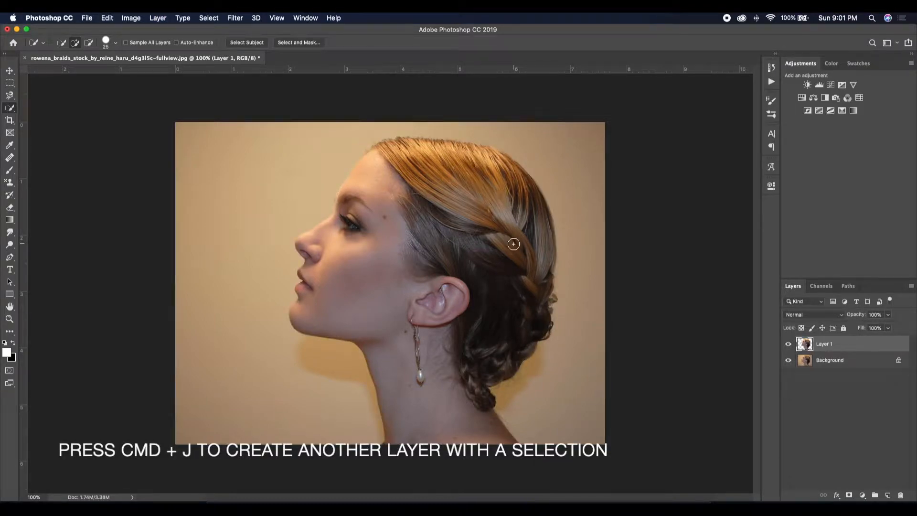
{"action": "left_click", "coordinate": [788, 361]}
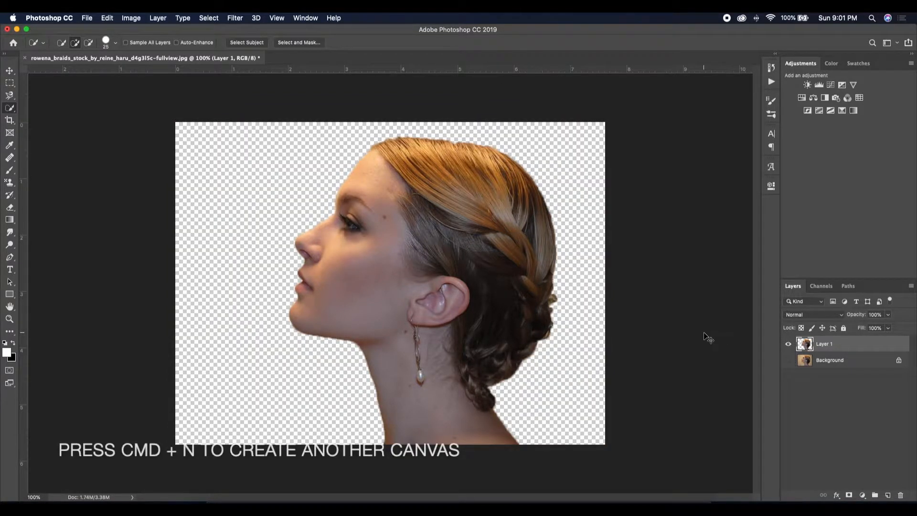
Create a new white document 3000 pixels wide and 2600 pixels high at 72 pixels/inch
{"action": "key", "text": "super+n"}
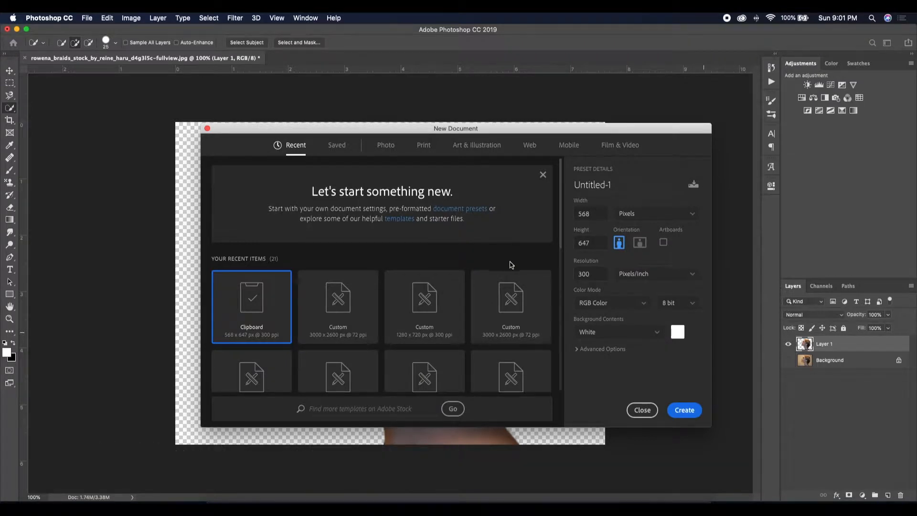
{"action": "double_click", "coordinate": [584, 214]}
{"action": "type", "text": "2"}
{"action": "double_click", "coordinate": [588, 242]}
{"action": "type", "text": "2"}
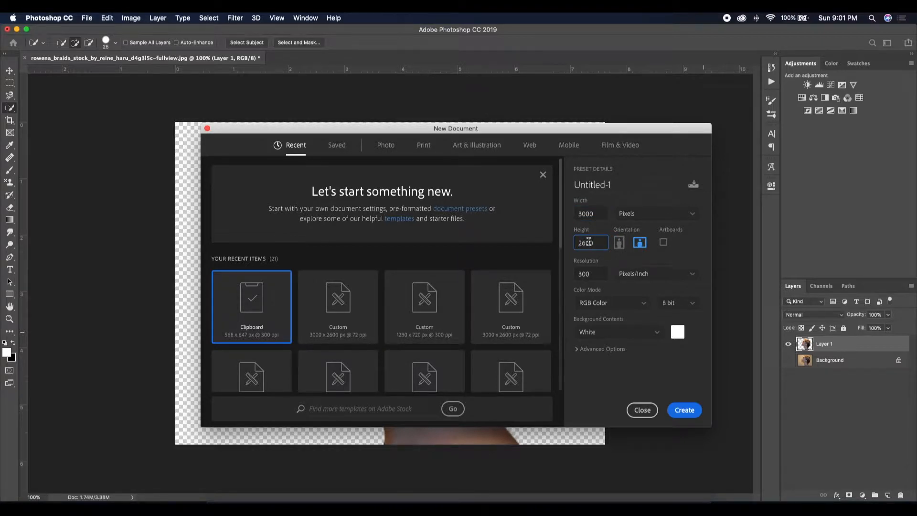
{"action": "double_click", "coordinate": [587, 274]}
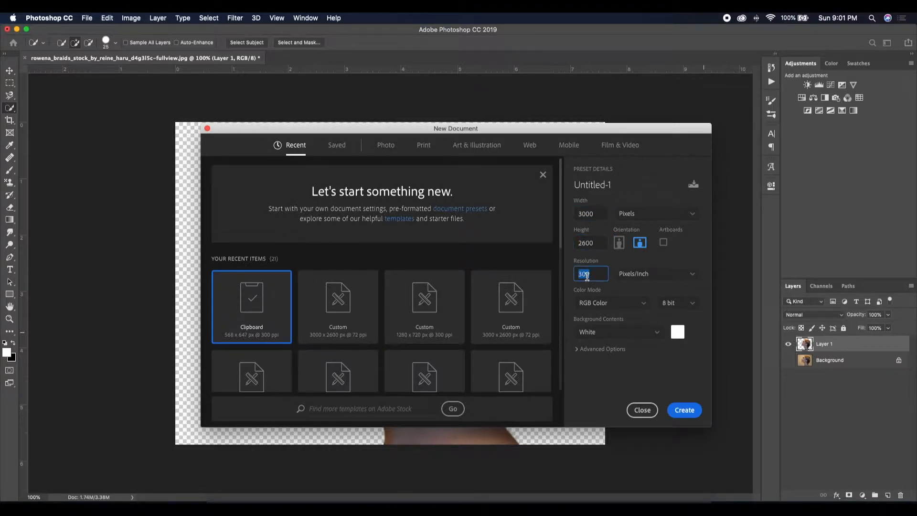
{"action": "type", "text": "72"}
{"action": "left_click", "coordinate": [678, 412]}
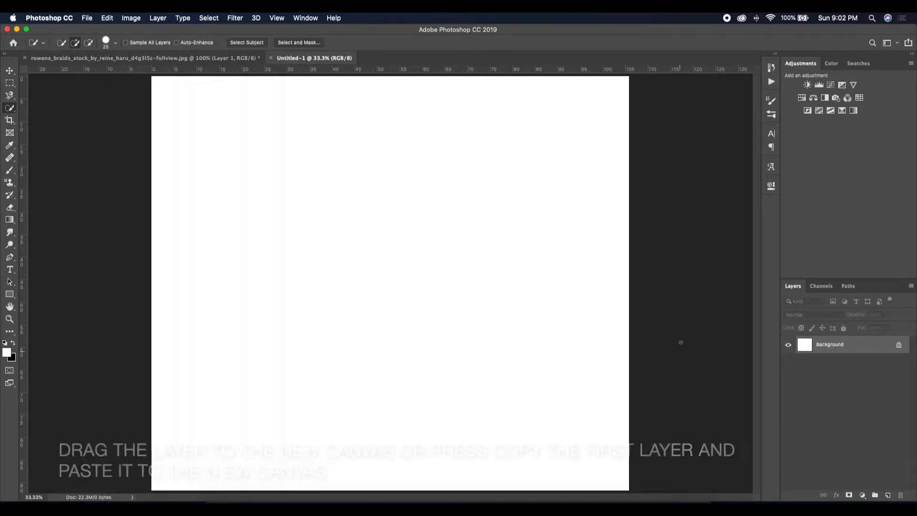
Bring the cut-out head from the photo document into the middle of the new blank canvas
{"action": "left_click", "coordinate": [213, 58]}
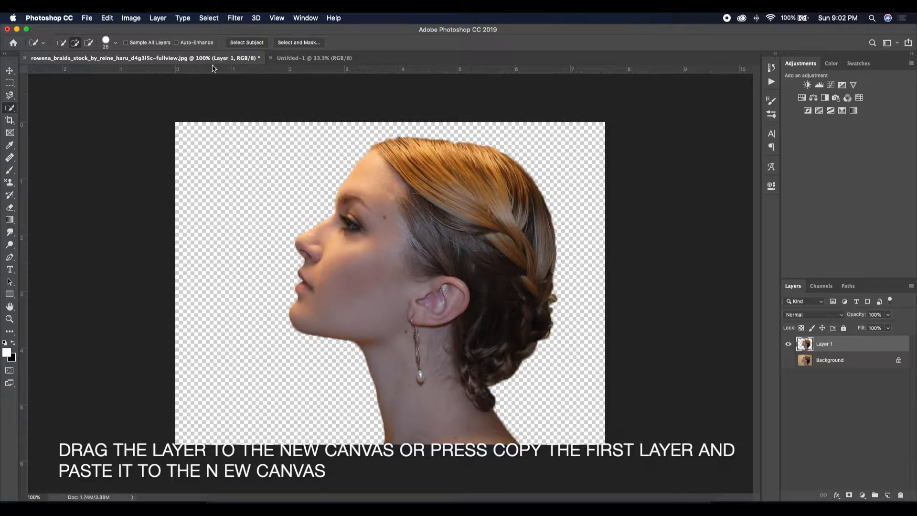
{"action": "left_click", "coordinate": [10, 70]}
{"action": "left_click_drag", "start_coordinate": [409, 217], "coordinate": [394, 279]}
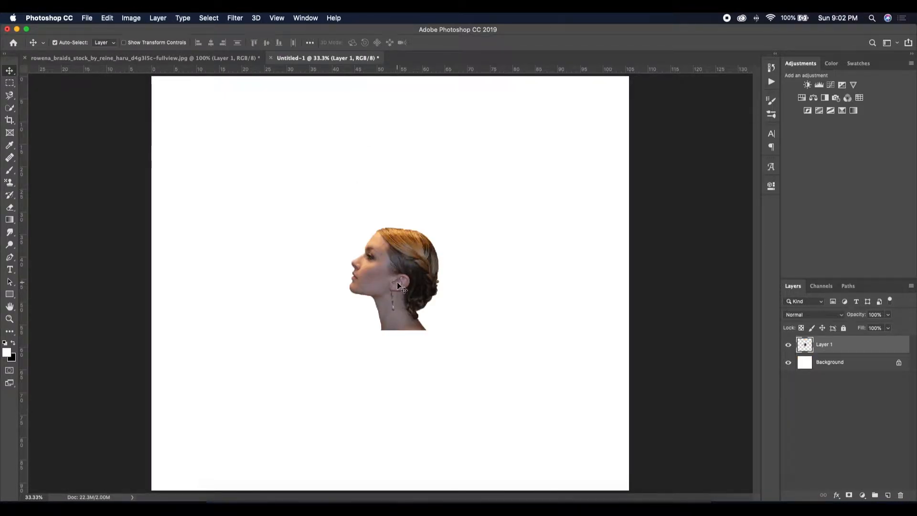
Flip the head layer horizontally and rotate it 30° clockwise with Free Transform
{"action": "key", "text": "super+t"}
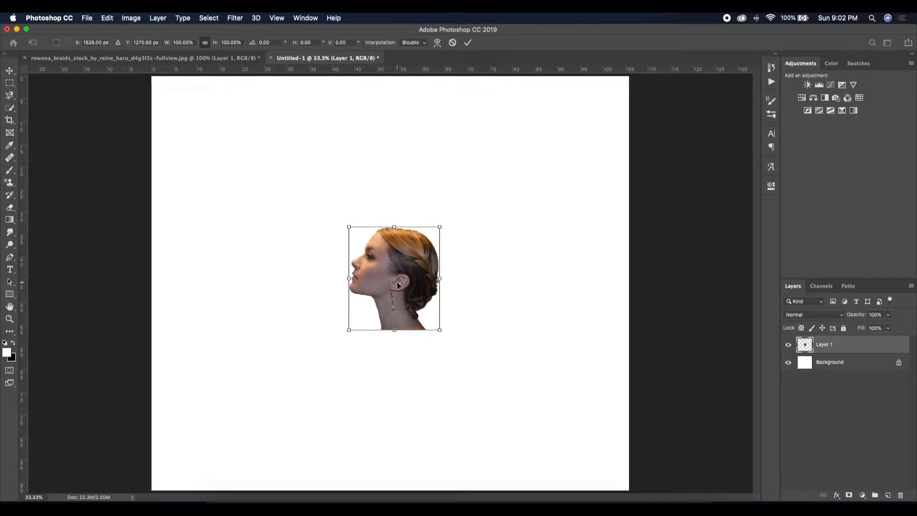
{"action": "right_click", "coordinate": [398, 285]}
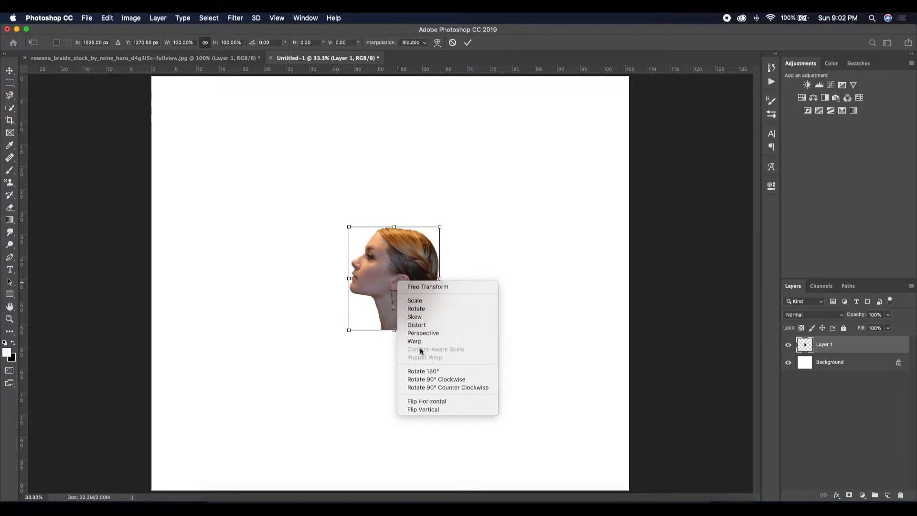
{"action": "left_click", "coordinate": [430, 401]}
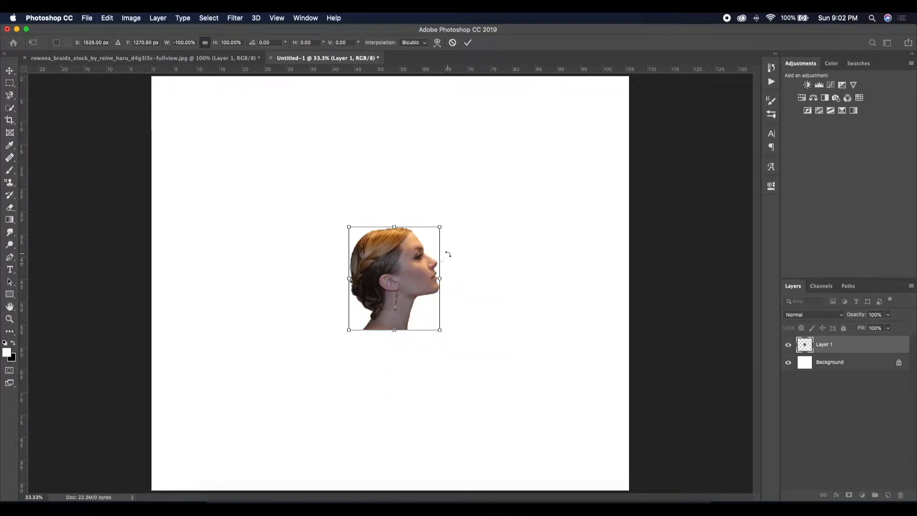
{"action": "left_click_drag", "start_coordinate": [459, 215], "coordinate": [467, 256]}
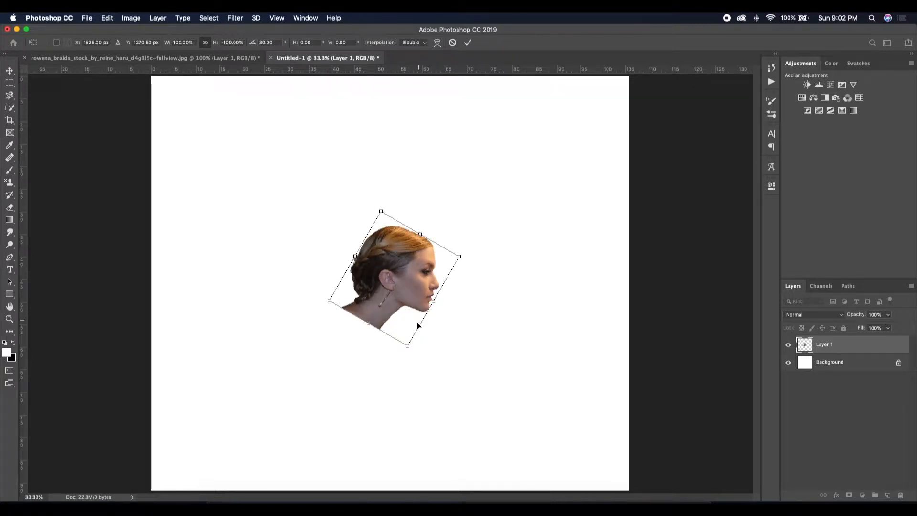
Scale the head proportionally to about 193%, center it on the canvas at 1500, 1300 px, and apply the transform
{"action": "left_click_drag", "start_coordinate": [406, 346], "coordinate": [419, 408]}
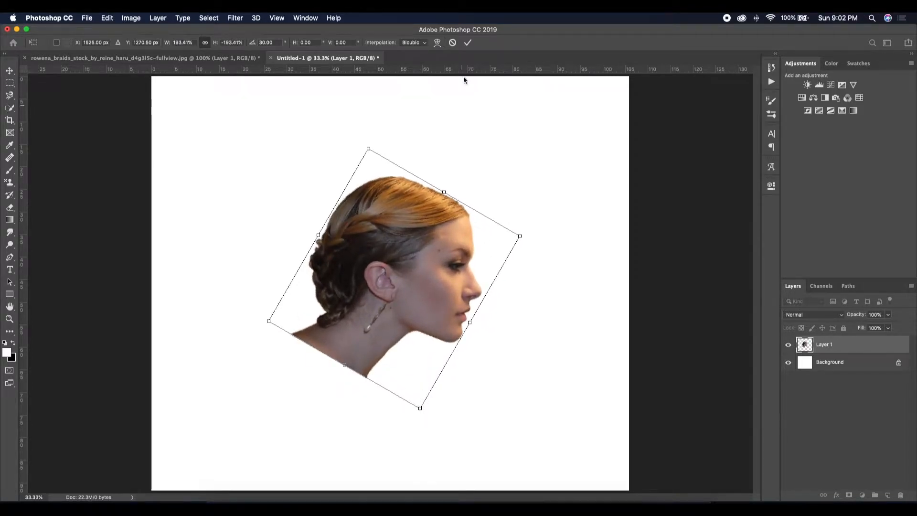
{"action": "key", "text": "super+z"}
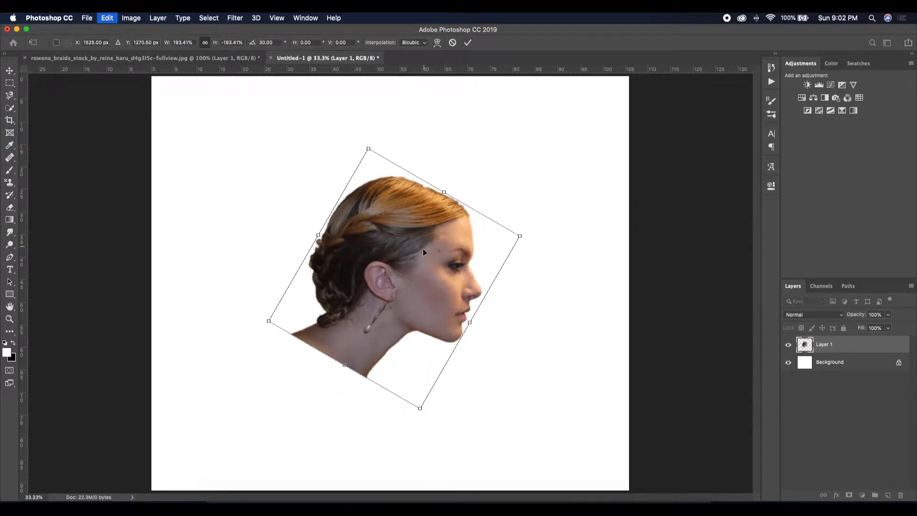
{"action": "left_click_drag", "start_coordinate": [413, 256], "coordinate": [408, 265]}
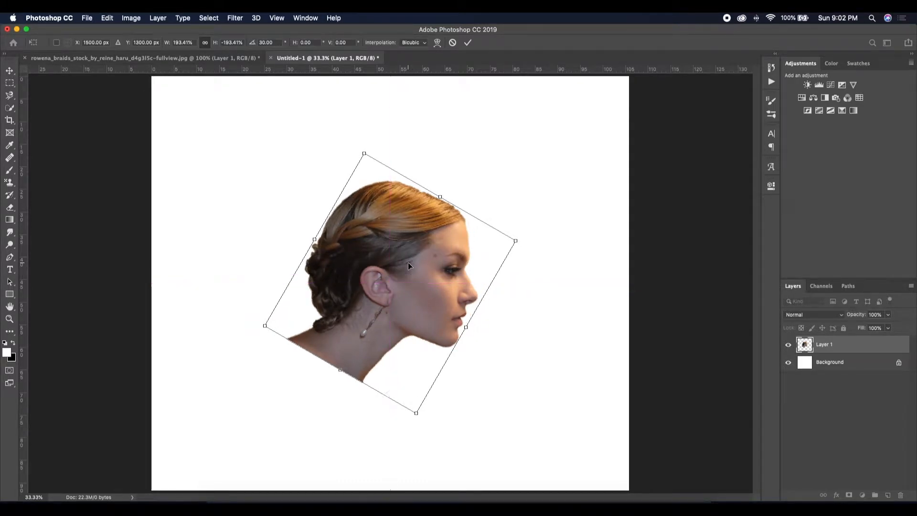
{"action": "left_click", "coordinate": [468, 43]}
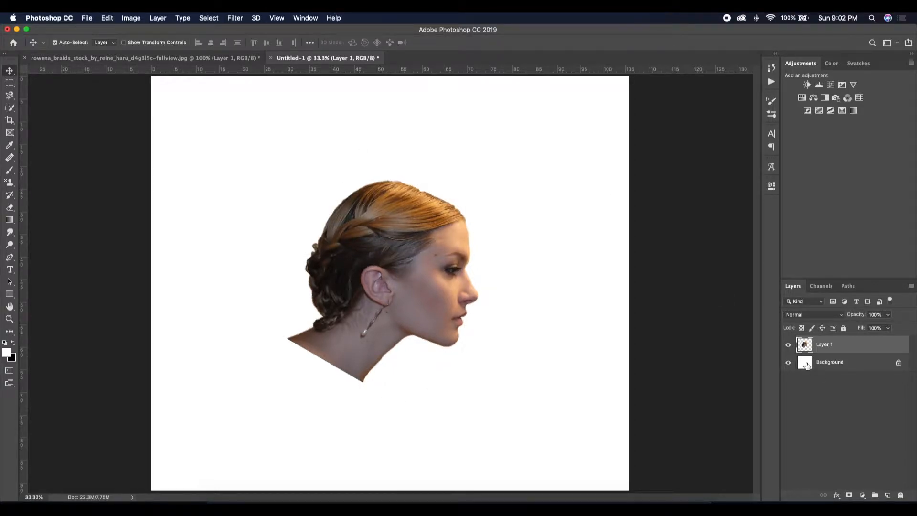
Add a Gradient fill layer directly above the Background using the Black, White preset
{"action": "left_click", "coordinate": [806, 365]}
{"action": "left_click", "coordinate": [862, 495]}
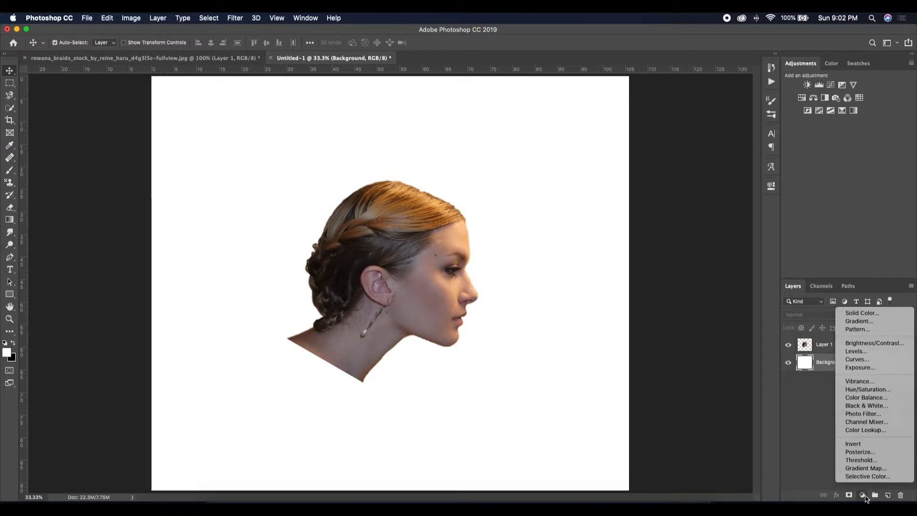
{"action": "left_click", "coordinate": [858, 321]}
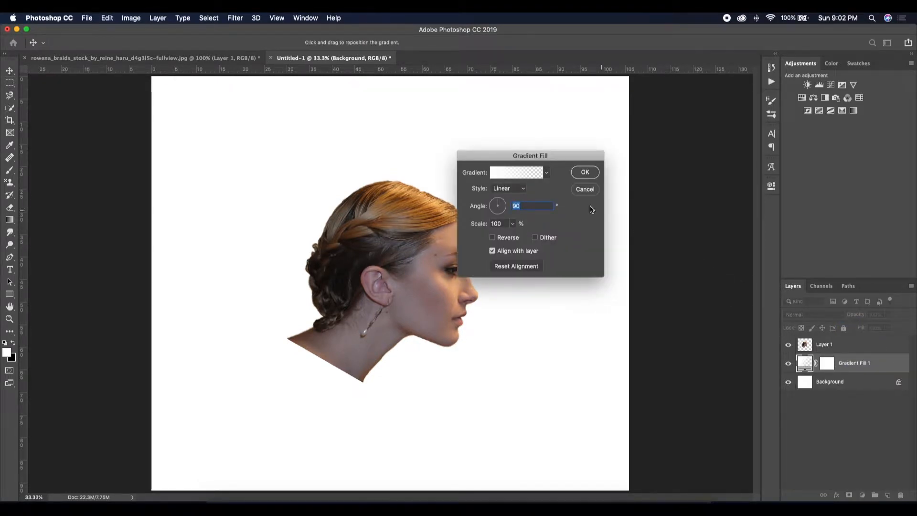
{"action": "left_click", "coordinate": [520, 172]}
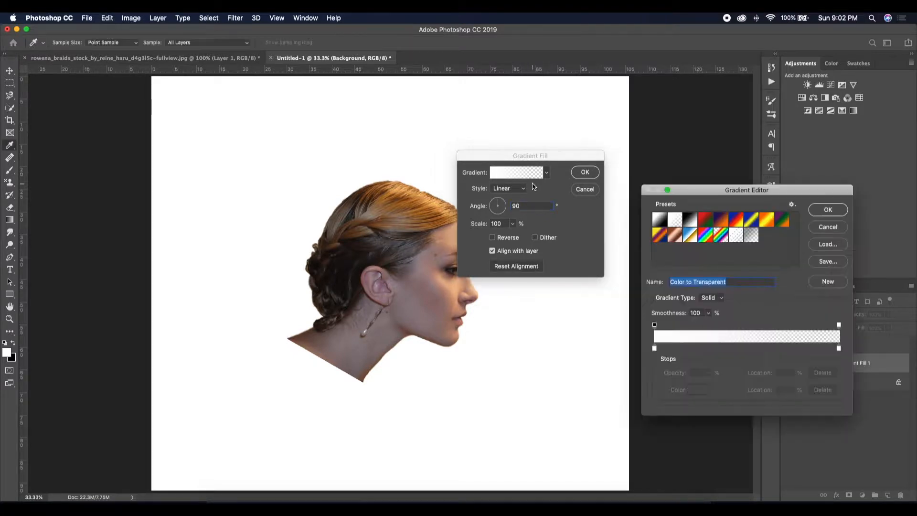
{"action": "left_click", "coordinate": [689, 221]}
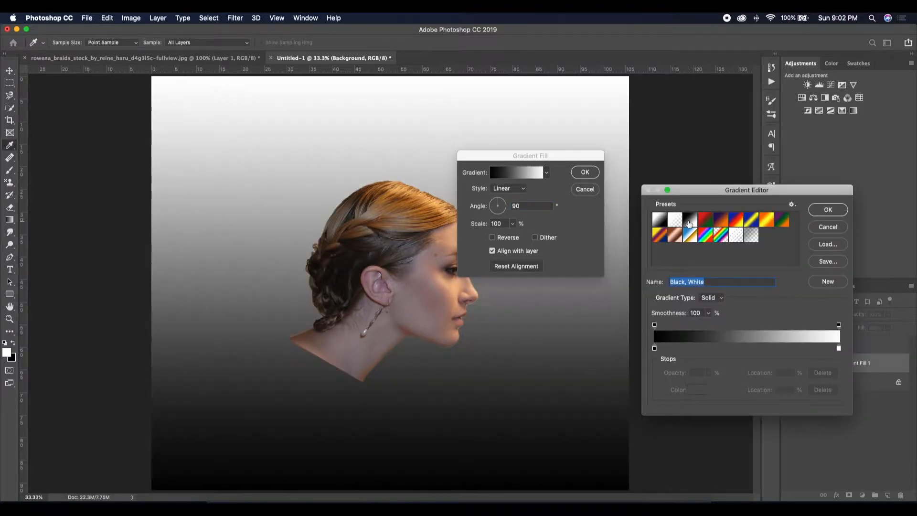
Set the gradient's black color stop to 7e7e7e and accept the edited gradient
{"action": "left_click", "coordinate": [654, 348]}
{"action": "left_click", "coordinate": [696, 391]}
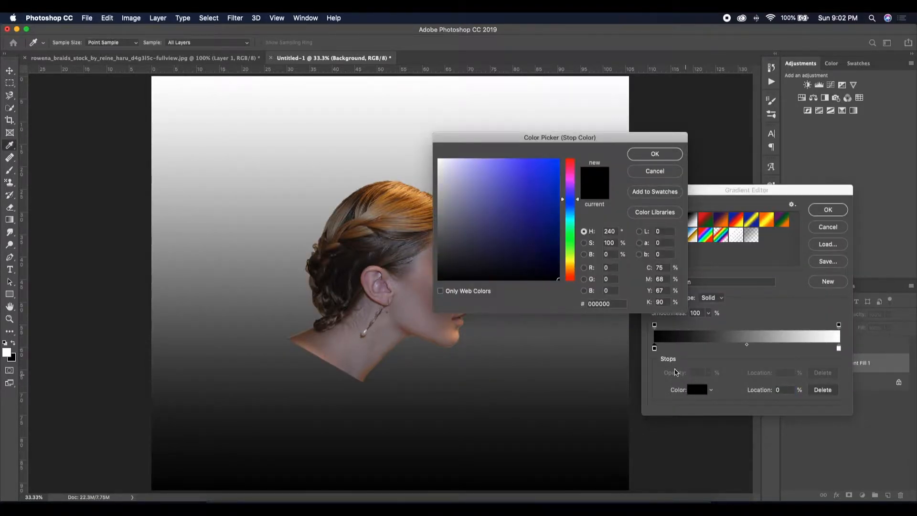
{"action": "double_click", "coordinate": [603, 304]}
{"action": "type", "text": "7e7"}
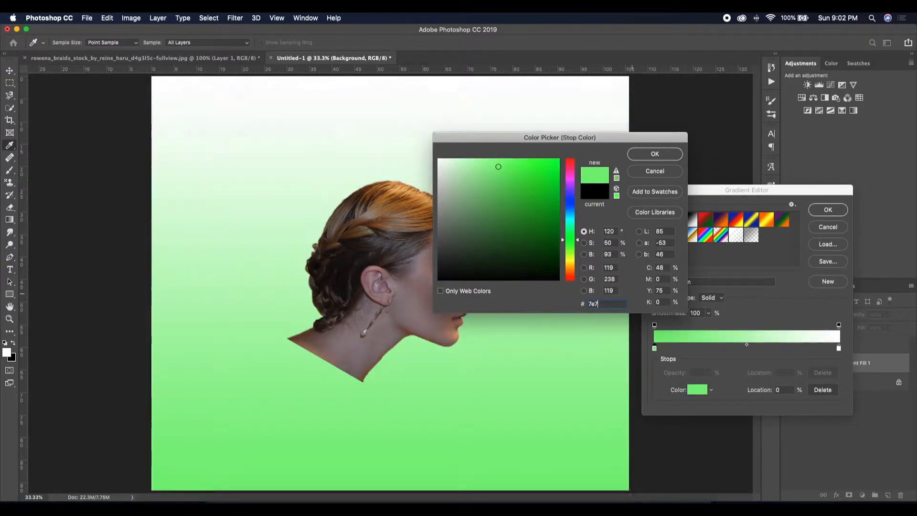
{"action": "type", "text": "e7e"}
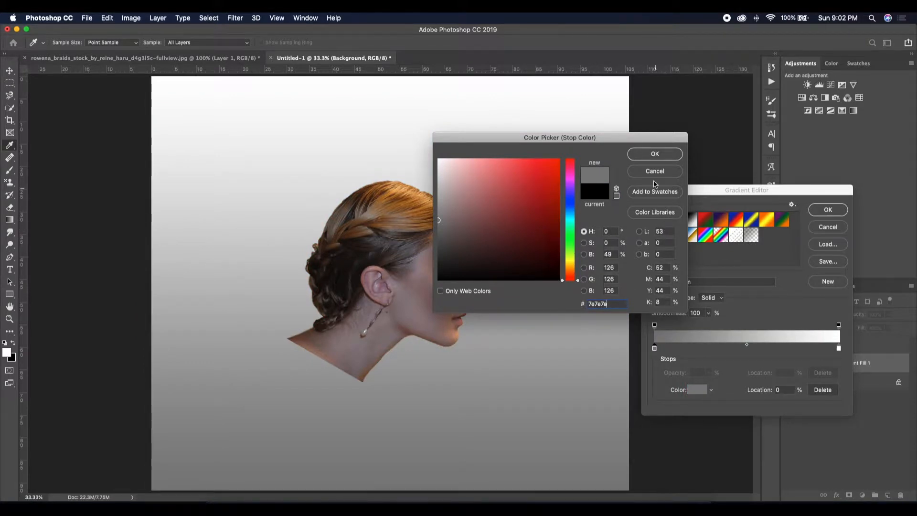
{"action": "left_click", "coordinate": [654, 154]}
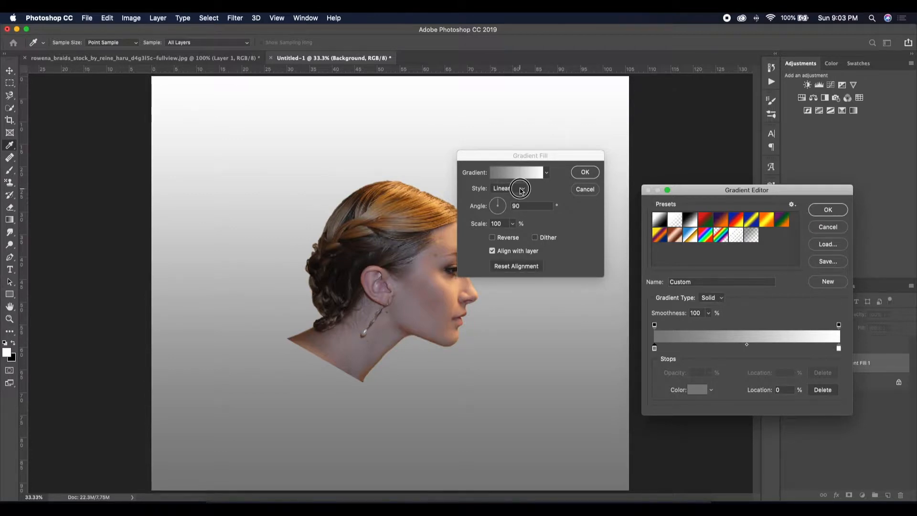
{"action": "left_click", "coordinate": [827, 210]}
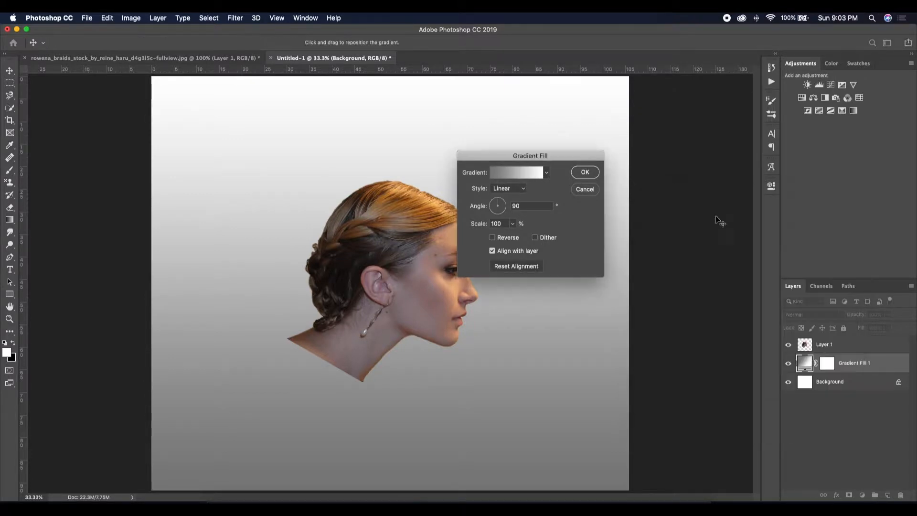
Change the gradient fill style to Radial and set its angle to 45°
{"action": "left_click", "coordinate": [523, 192]}
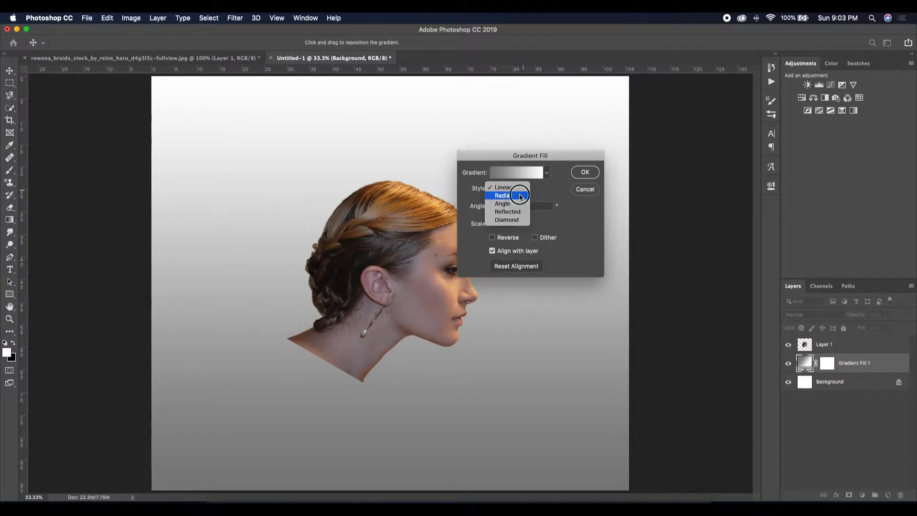
{"action": "left_click", "coordinate": [521, 197]}
{"action": "double_click", "coordinate": [524, 205]}
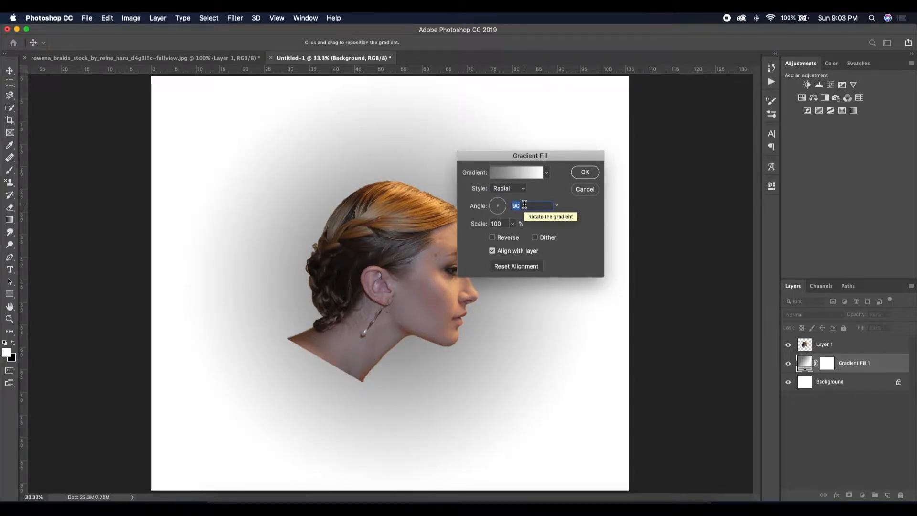
{"action": "type", "text": "1450"}
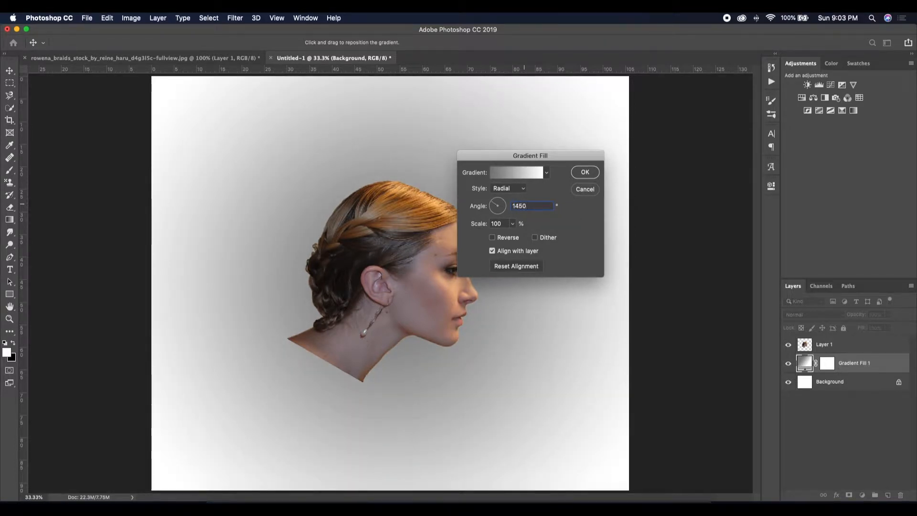
{"action": "key", "text": "BackSpace"}
{"action": "key", "text": "BackSpace"}
{"action": "key", "text": "BackSpace"}
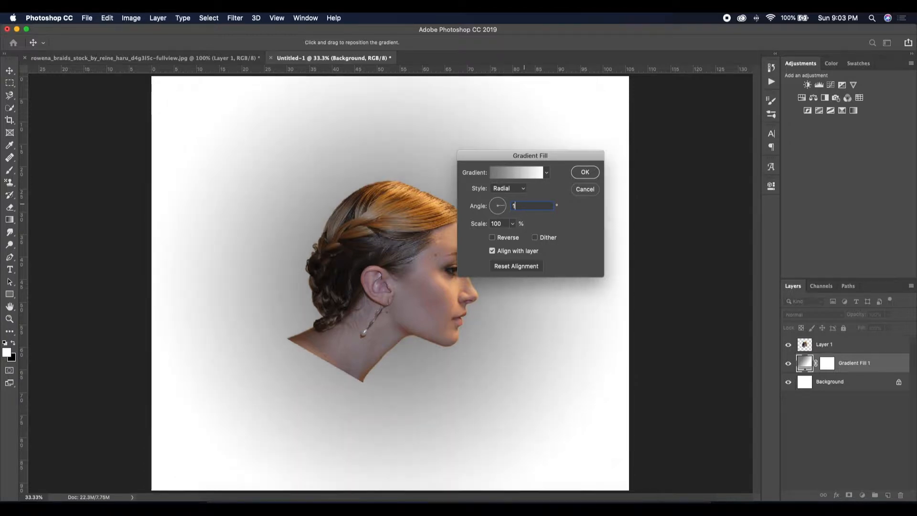
{"action": "type", "text": "5"}
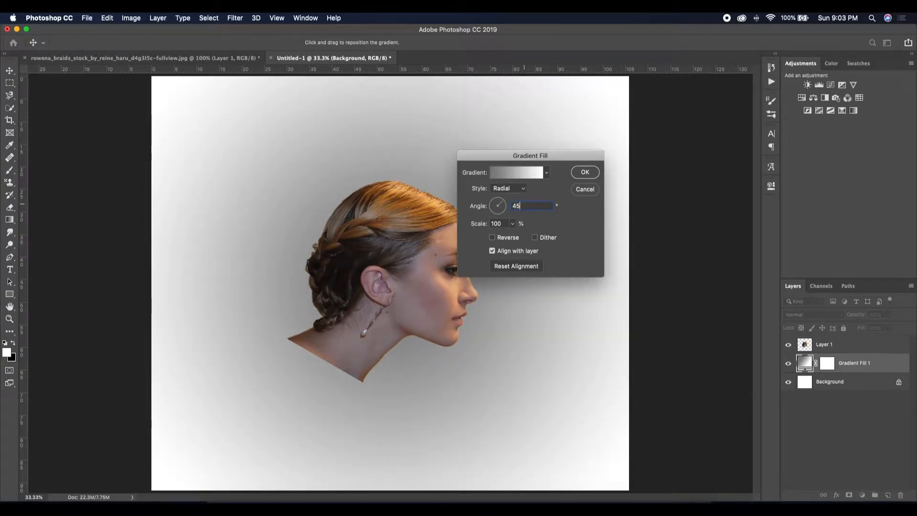
Set the gradient fill's scale to 180%
{"action": "double_click", "coordinate": [499, 223]}
{"action": "type", "text": "18"}
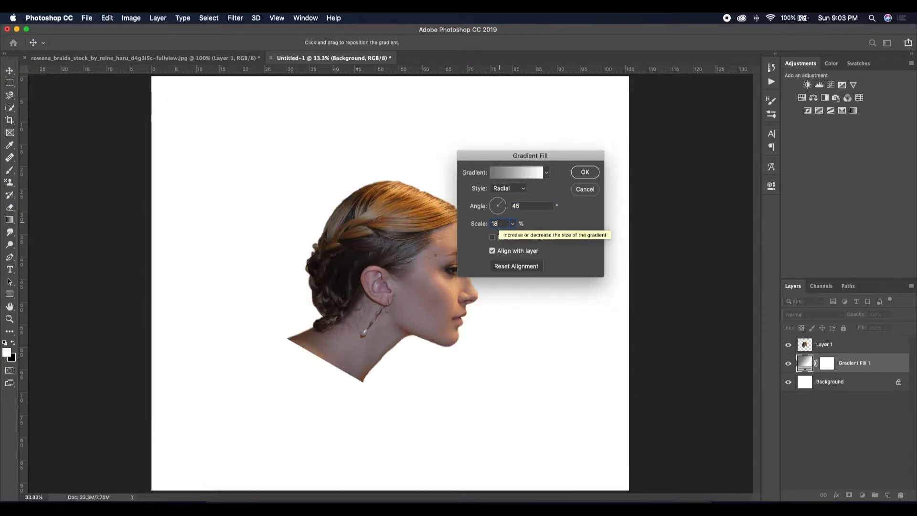
{"action": "type", "text": "0"}
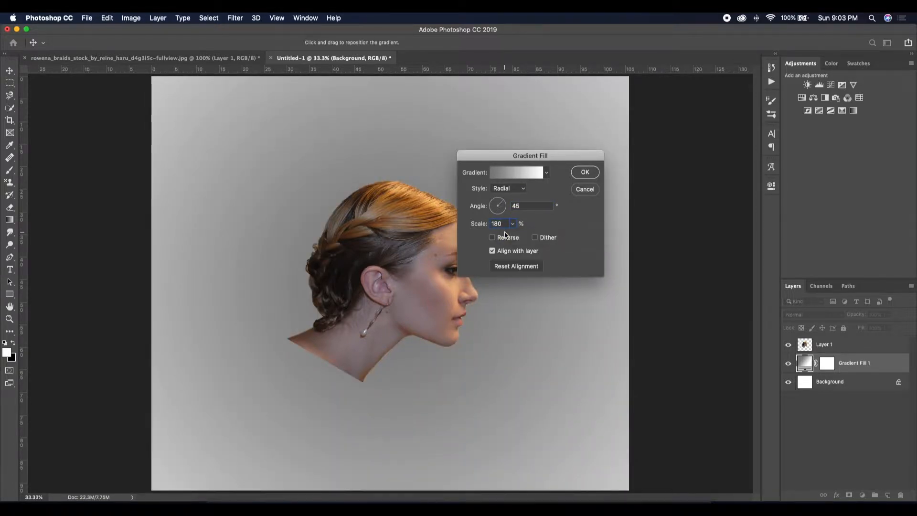
Reverse the radial gradient's colors so the light area sits in the center, and accept the gradient fill
{"action": "left_click", "coordinate": [494, 238]}
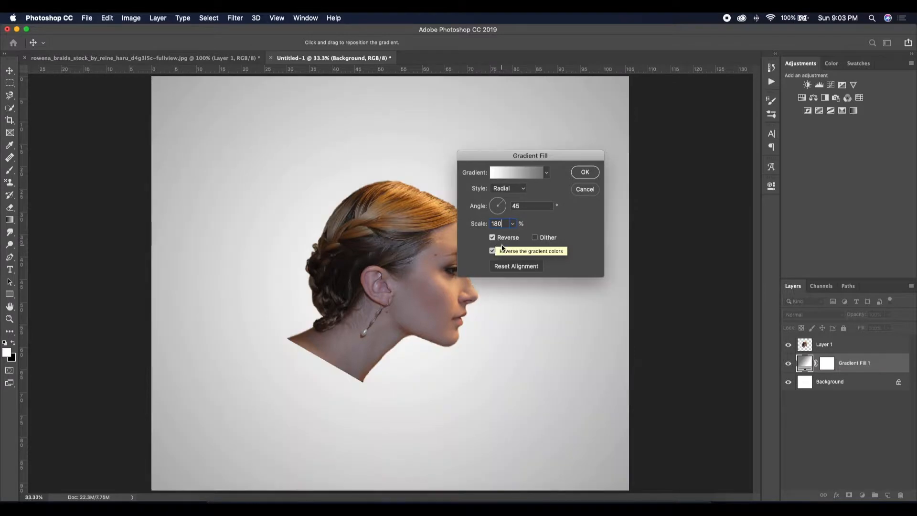
{"action": "left_click", "coordinate": [585, 173]}
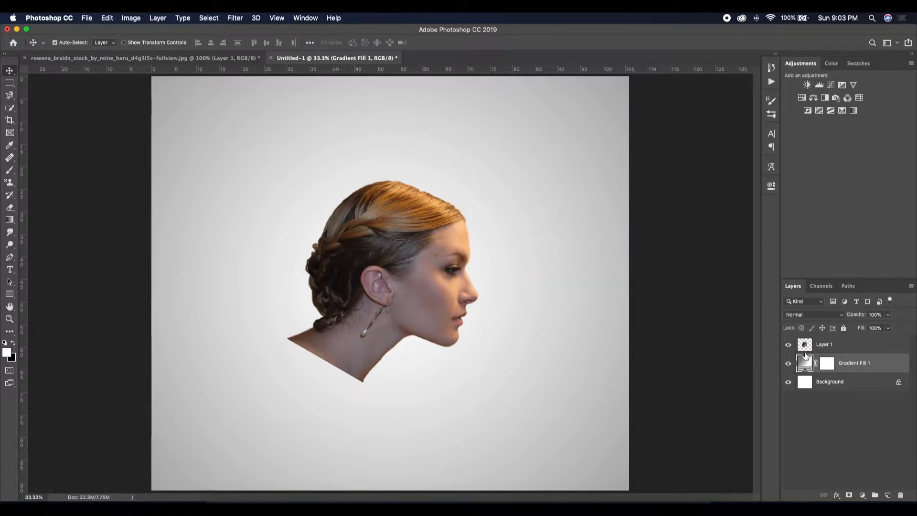
Desaturate the woman's portrait on Layer 1
{"action": "left_click", "coordinate": [805, 348]}
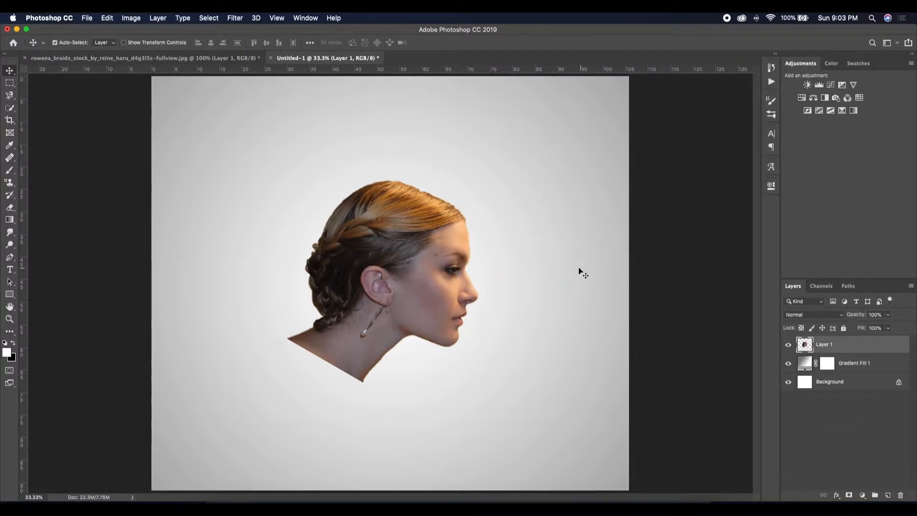
{"action": "left_click", "coordinate": [131, 18]}
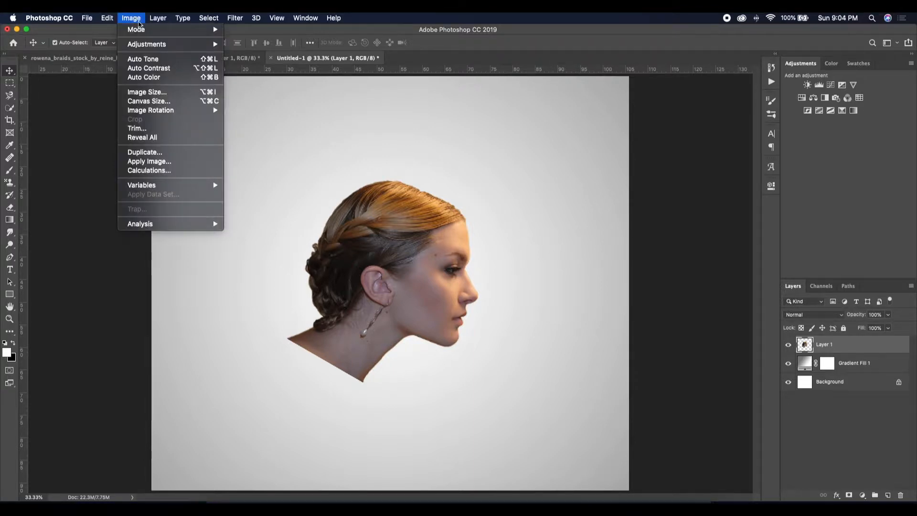
{"action": "mouse_move", "coordinate": [200, 45]}
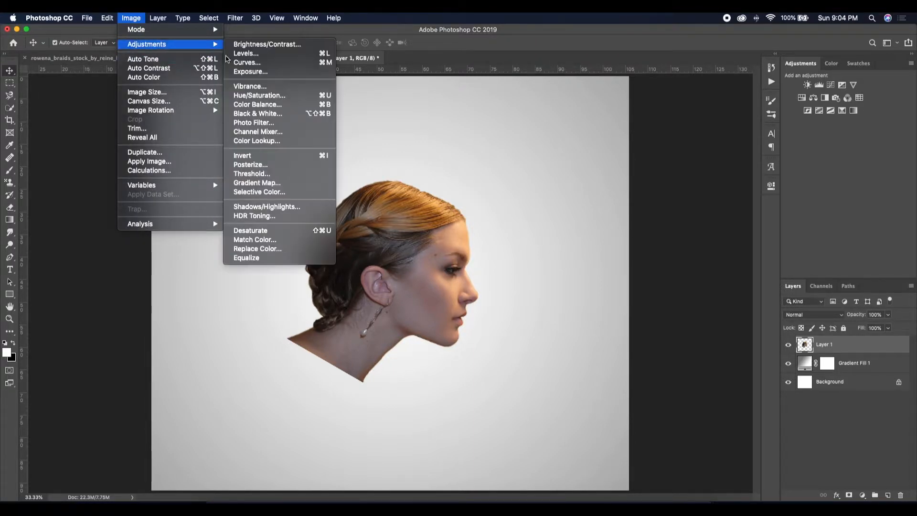
{"action": "left_click", "coordinate": [253, 230]}
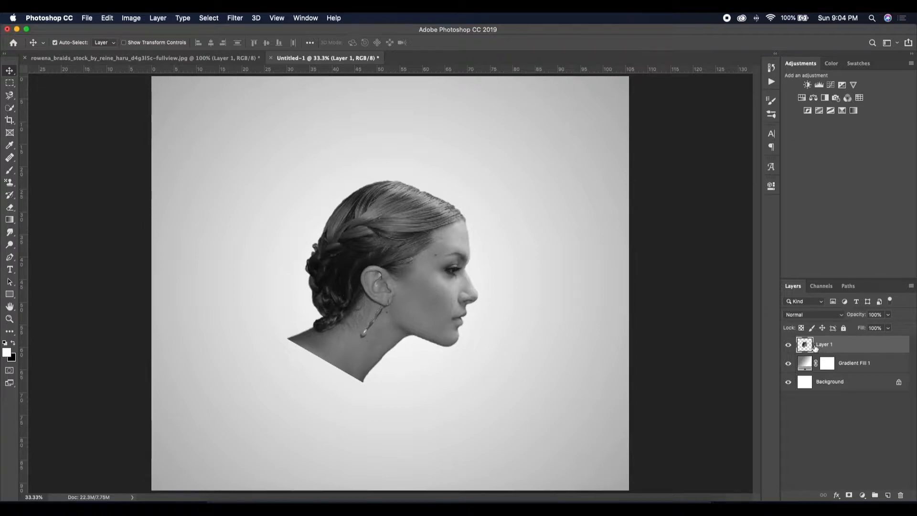
Duplicate the portrait layer, naming the original Model and the copy Liquify
{"action": "key", "text": "super+j"}
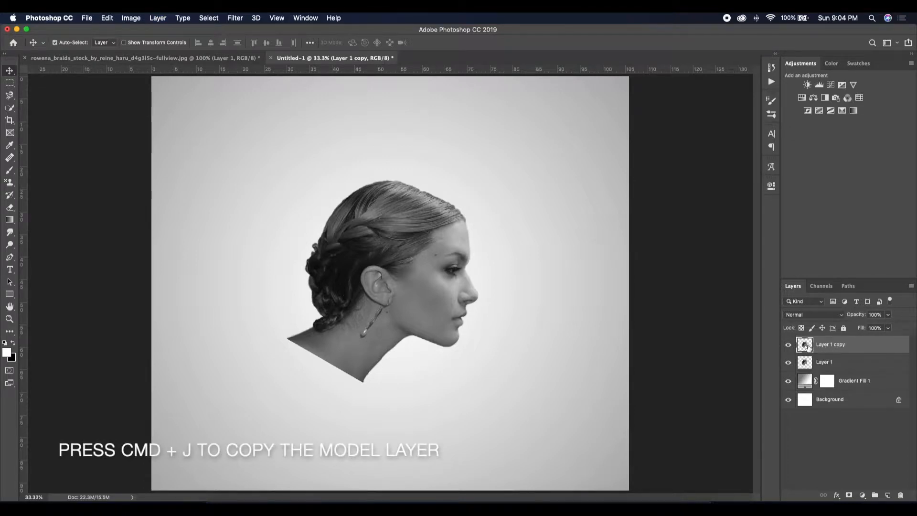
{"action": "double_click", "coordinate": [829, 362]}
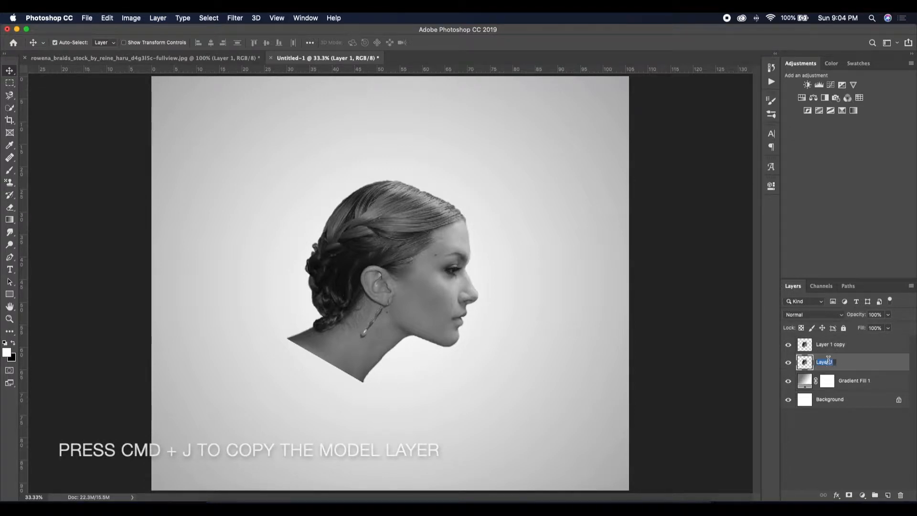
{"action": "type", "text": "Model"}
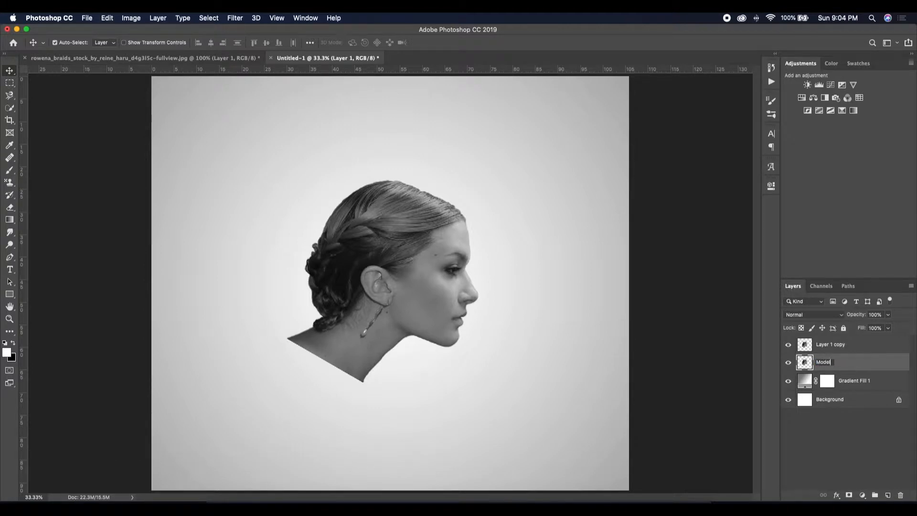
{"action": "key", "text": "Return"}
{"action": "double_click", "coordinate": [837, 344]}
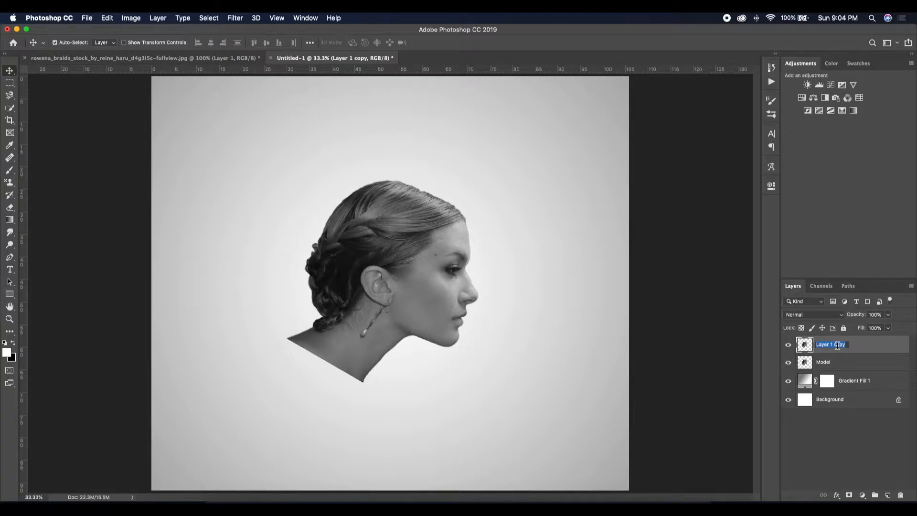
{"action": "type", "text": "Liquify"}
{"action": "key", "text": "Return"}
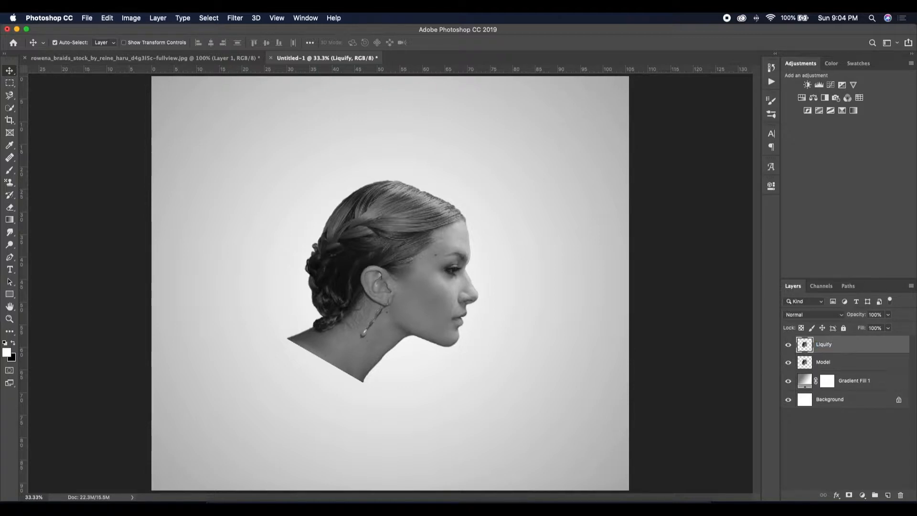
Hide the Liquify layer and add a black layer mask to the Model layer
{"action": "left_click", "coordinate": [788, 345]}
{"action": "left_click", "coordinate": [806, 366]}
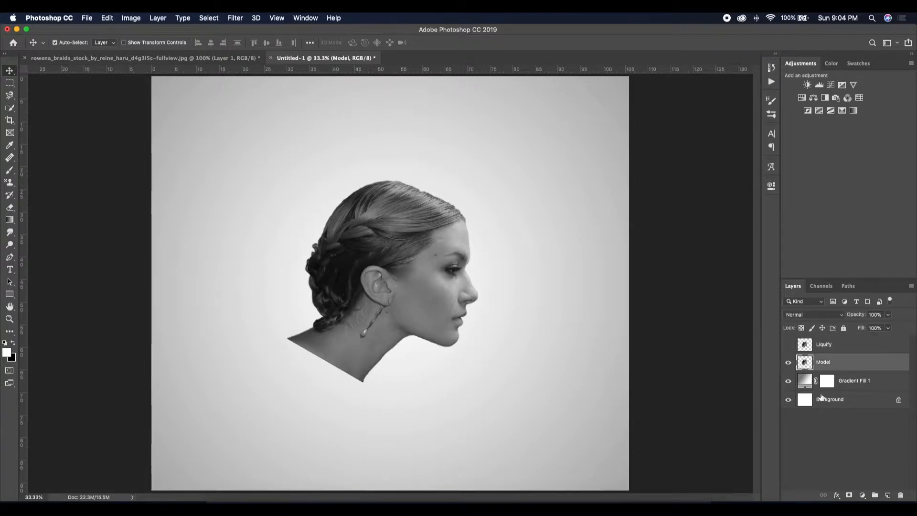
{"action": "left_click", "coordinate": [849, 495], "text": "alt"}
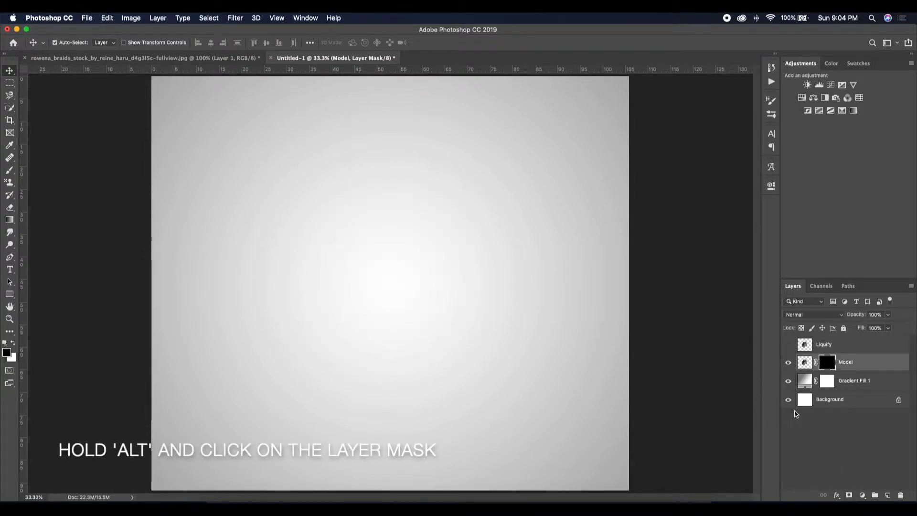
Set the density of the Model layer's mask to 80%
{"action": "left_click", "coordinate": [770, 186]}
{"action": "left_click", "coordinate": [733, 244]}
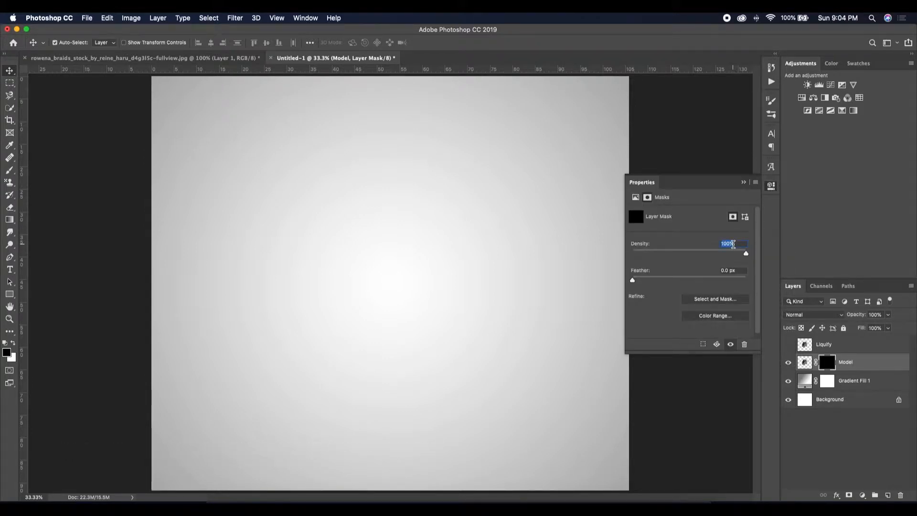
{"action": "type", "text": "80"}
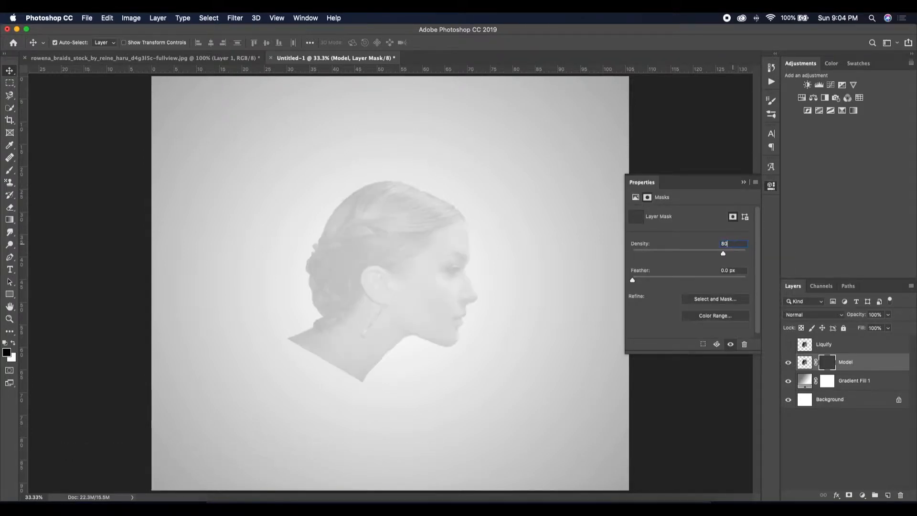
{"action": "left_click", "coordinate": [744, 183]}
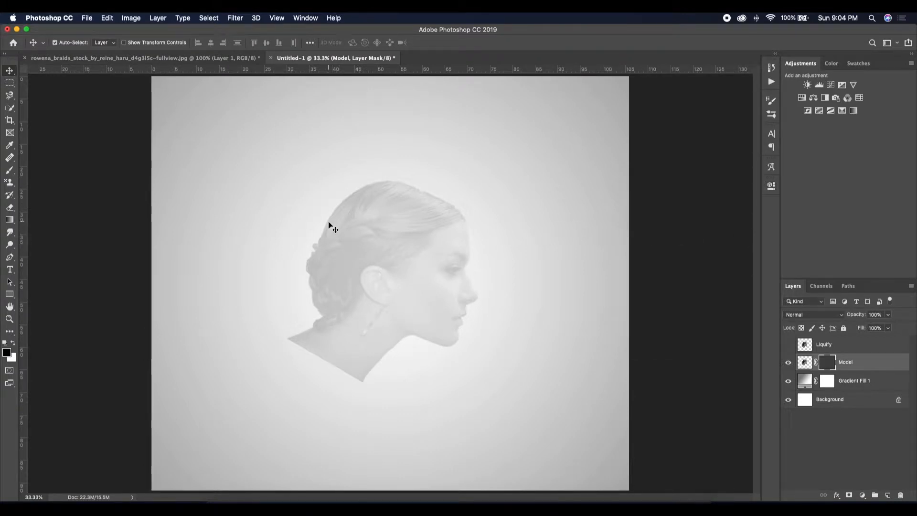
Choose a 2100 px splatter brush and rotate its tip so the long spike points in the direction the woman faces
{"action": "key", "text": "b"}
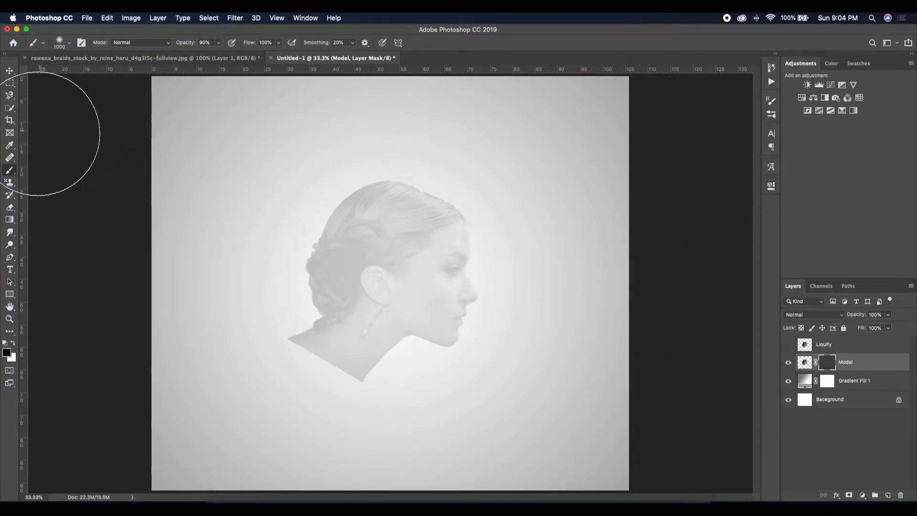
{"action": "left_click", "coordinate": [59, 42]}
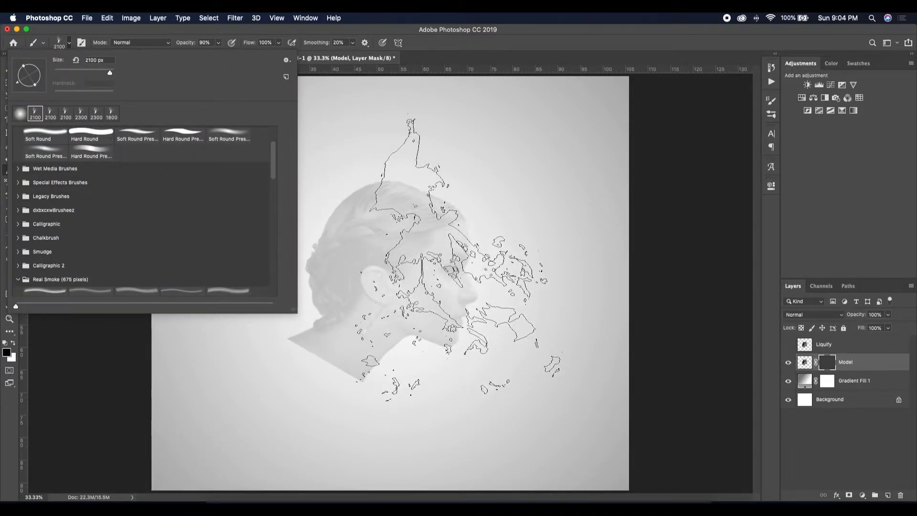
{"action": "left_click", "coordinate": [33, 43]}
{"action": "left_click", "coordinate": [33, 43]}
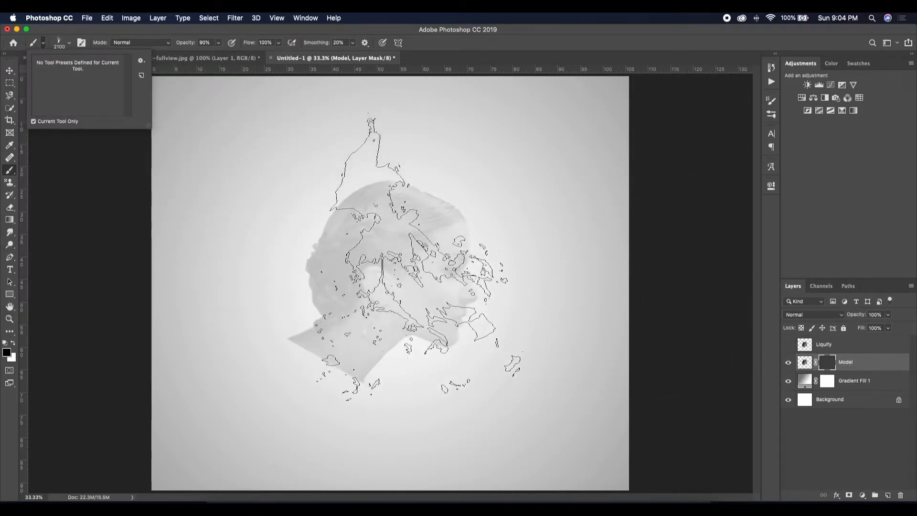
{"action": "right_click", "coordinate": [374, 288]}
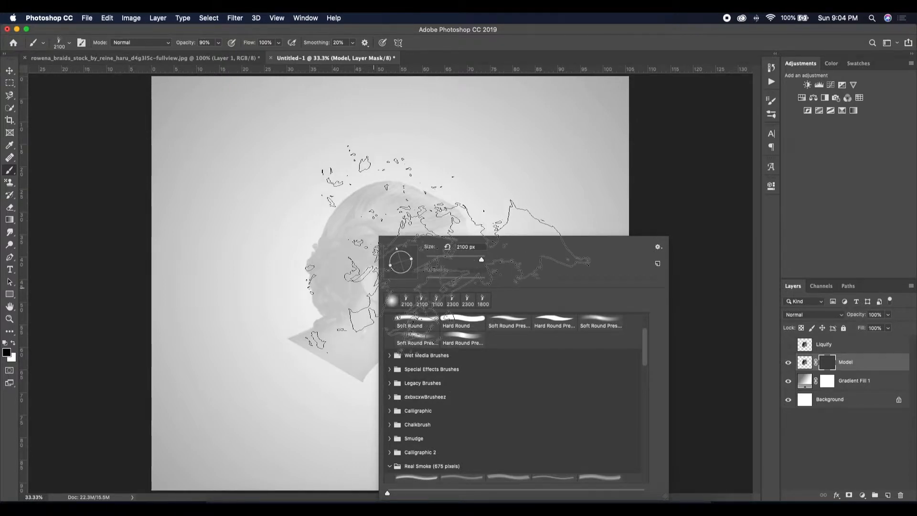
{"action": "left_click", "coordinate": [364, 279]}
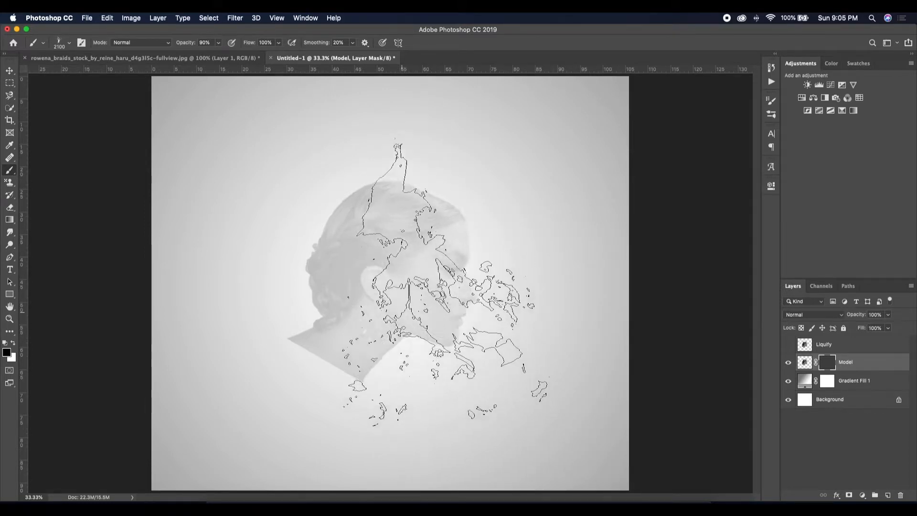
{"action": "right_click", "coordinate": [407, 297]}
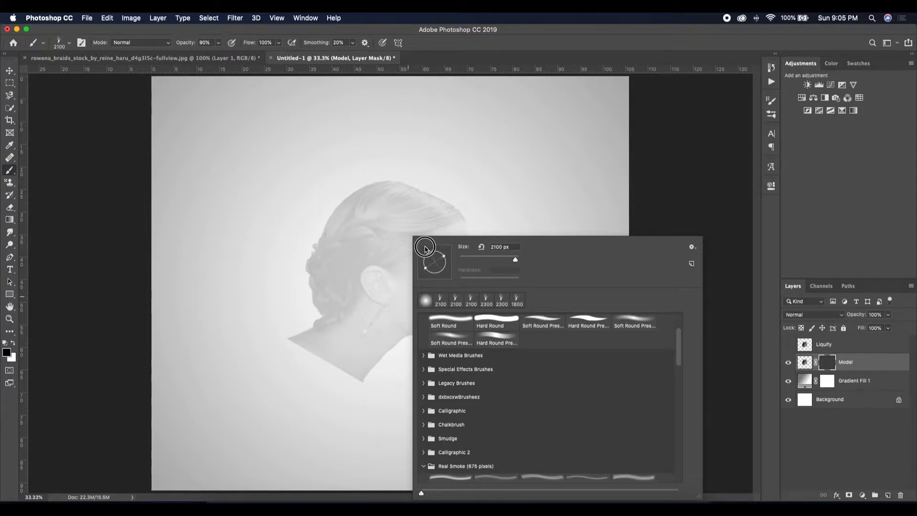
{"action": "left_click", "coordinate": [769, 222]}
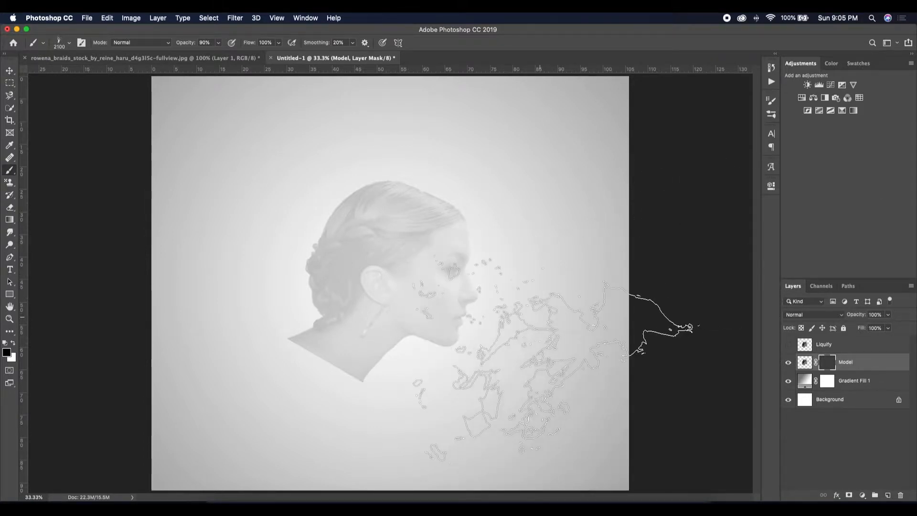
Reduce the splatter brush to 1300 px and rotate its tip until the spike points diagonally downward past the chin
{"action": "key", "text": "bracketleft"}
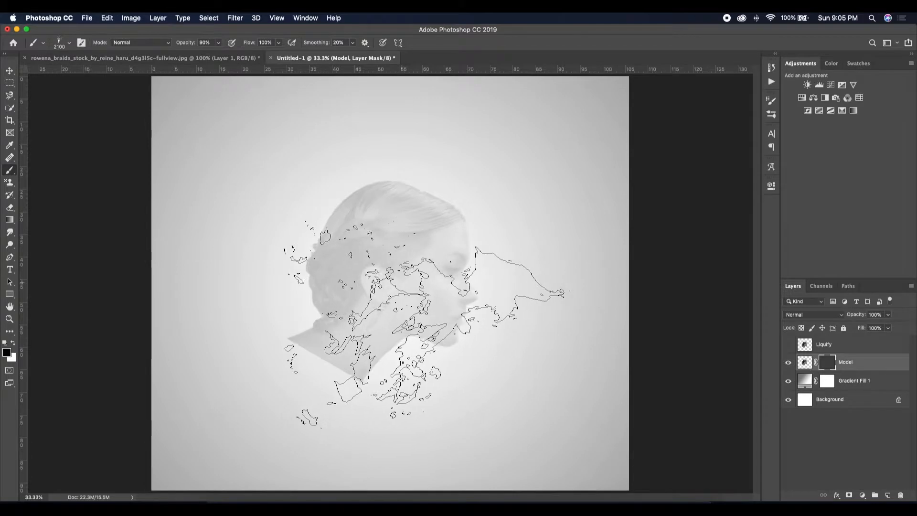
{"action": "key", "text": "bracketleft"}
{"action": "key", "text": "bracketleft"}
{"action": "key", "text": "bracketleft"}
{"action": "key", "text": "bracketleft"}
{"action": "key", "text": "bracketleft"}
{"action": "key", "text": "bracketleft"}
{"action": "key", "text": "bracketleft"}
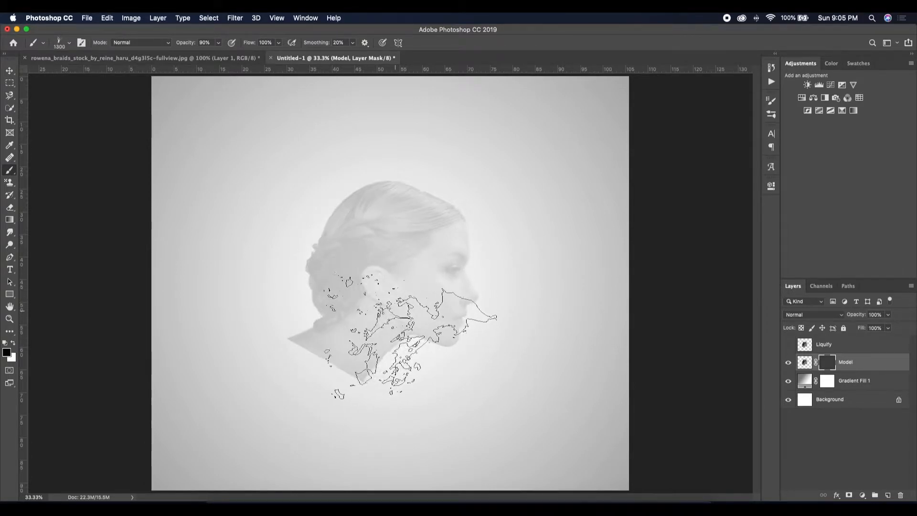
{"action": "right_click", "coordinate": [399, 312]}
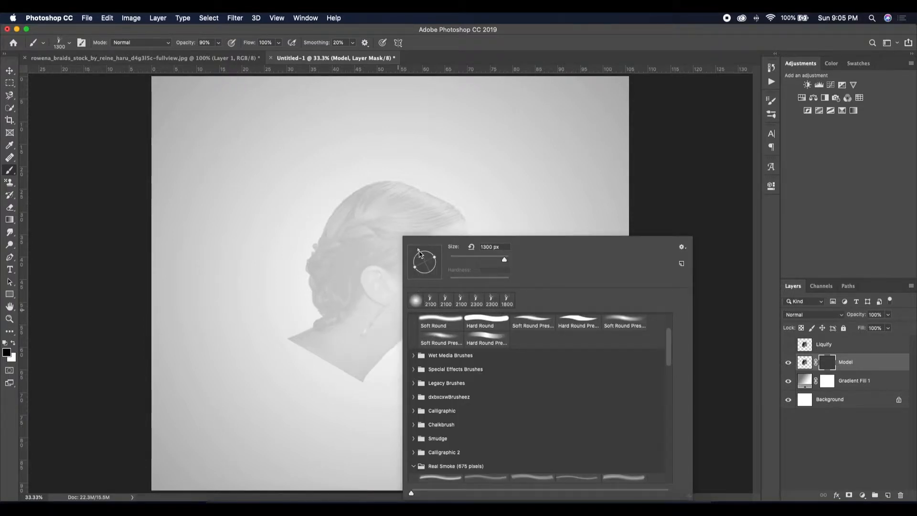
{"action": "left_click_drag", "start_coordinate": [428, 254], "coordinate": [435, 251]}
{"action": "left_click", "coordinate": [858, 238]}
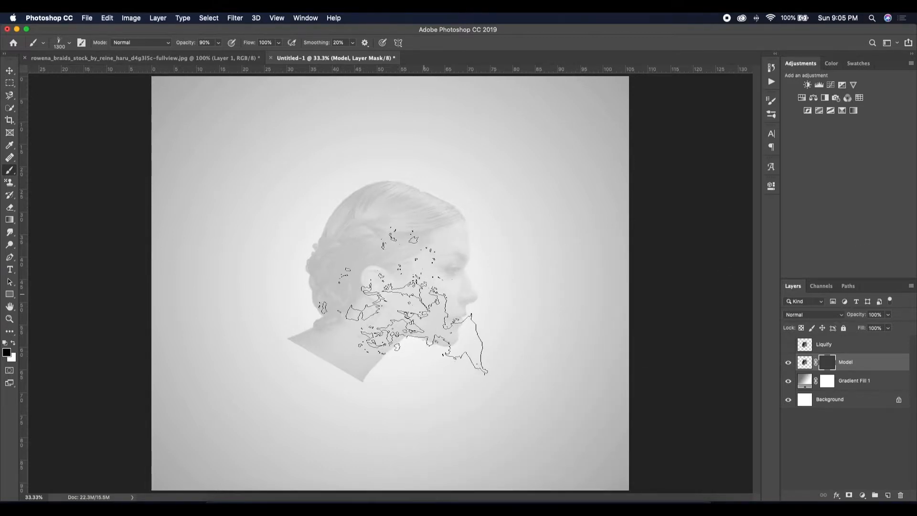
Enlarge the splatter brush to 1600 px and stamp white on the Model mask across the hair, cheek and chin
{"action": "key", "text": "bracketright"}
{"action": "key", "text": "bracketright"}
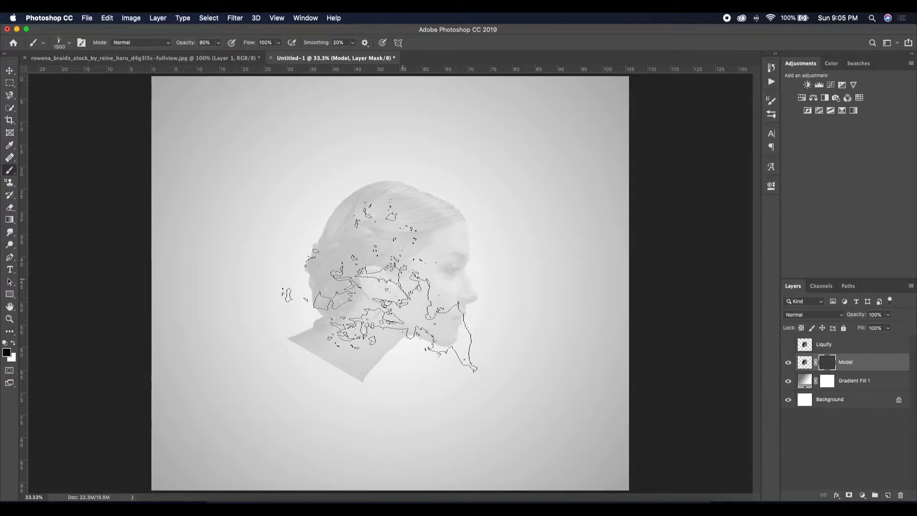
{"action": "key", "text": "bracketright"}
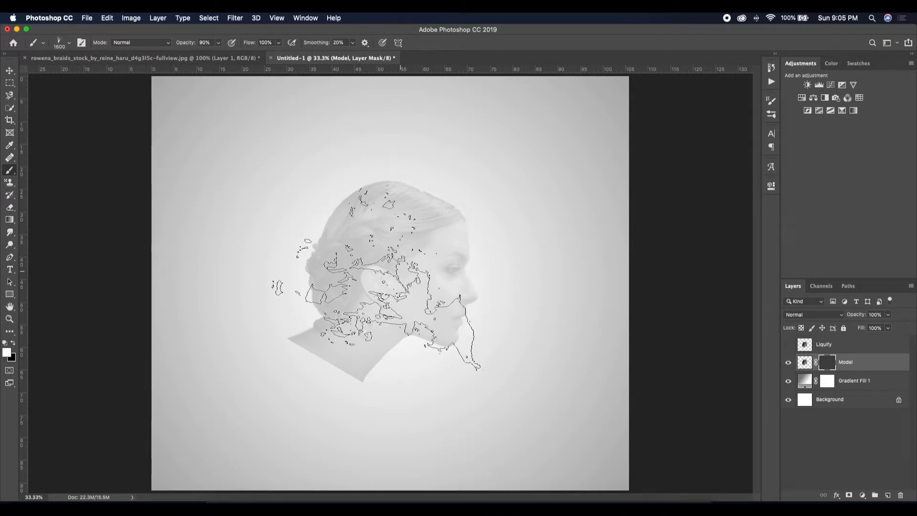
{"action": "left_click", "coordinate": [401, 274]}
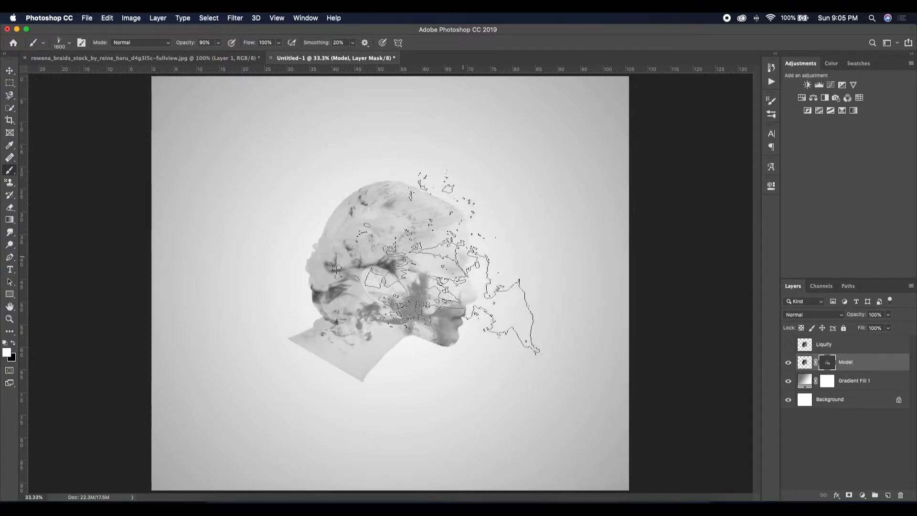
Rotate the splatter brush tip so its spike points upward and stamp white on the Model mask over the forehead, eye and nose
{"action": "right_click", "coordinate": [418, 216]}
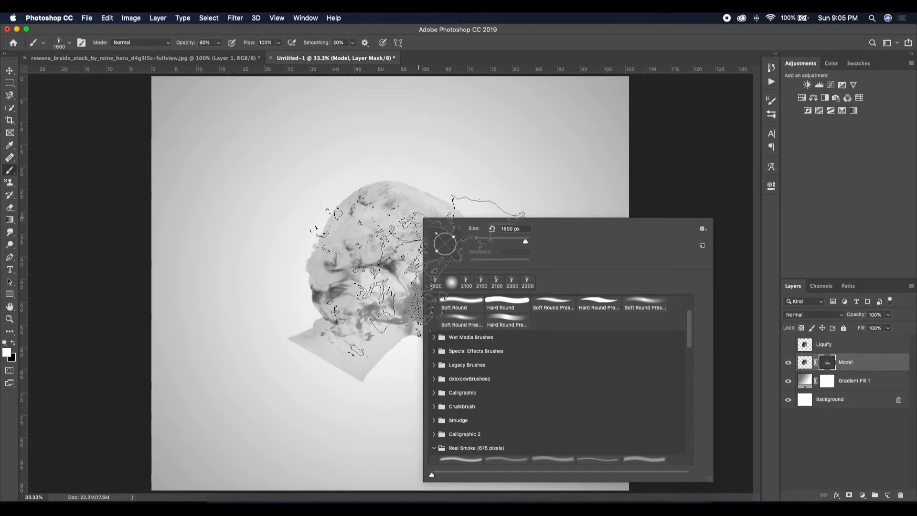
{"action": "left_click", "coordinate": [767, 239]}
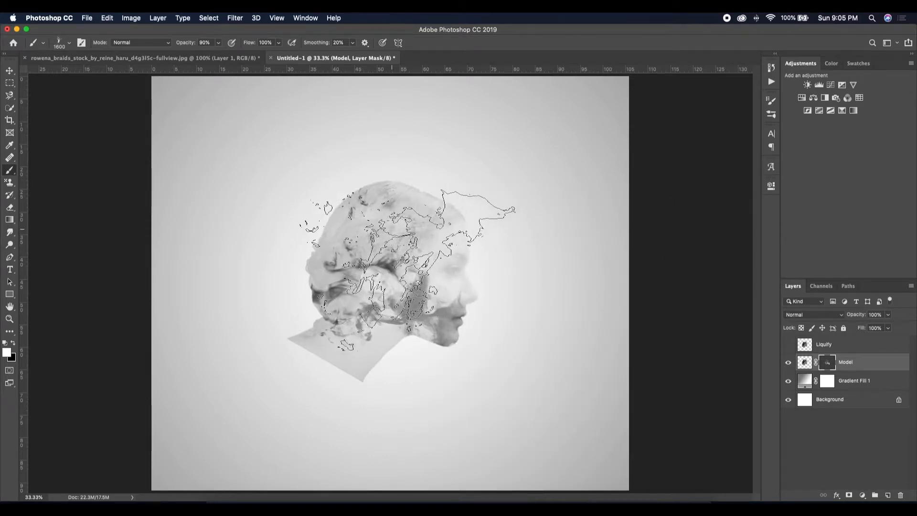
{"action": "right_click", "coordinate": [390, 269]}
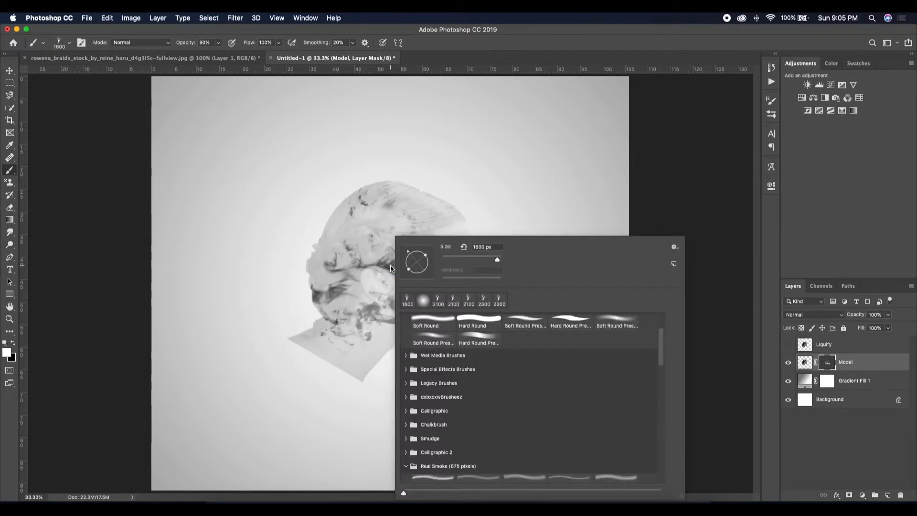
{"action": "left_click_drag", "start_coordinate": [405, 256], "coordinate": [403, 258]}
{"action": "left_click", "coordinate": [854, 254]}
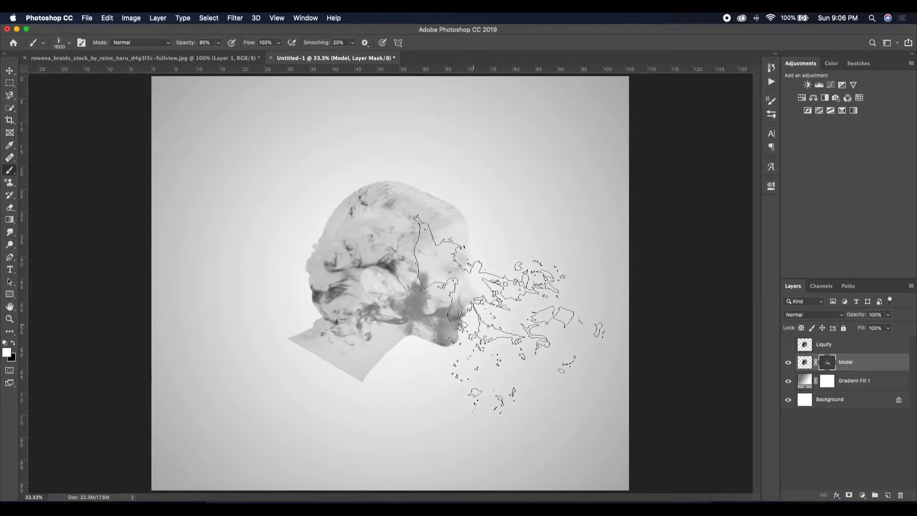
{"action": "left_click", "coordinate": [511, 309]}
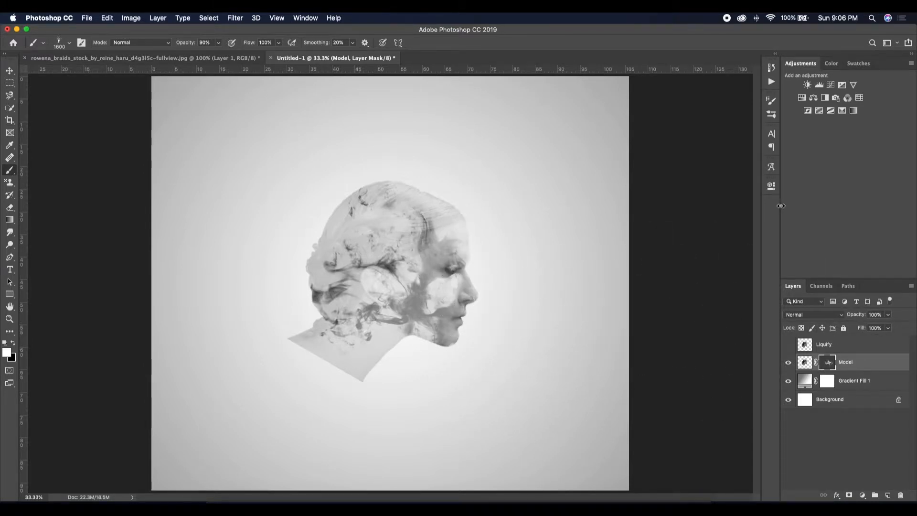
Set the density of the Model layer's mask to 100%
{"action": "left_click", "coordinate": [772, 188]}
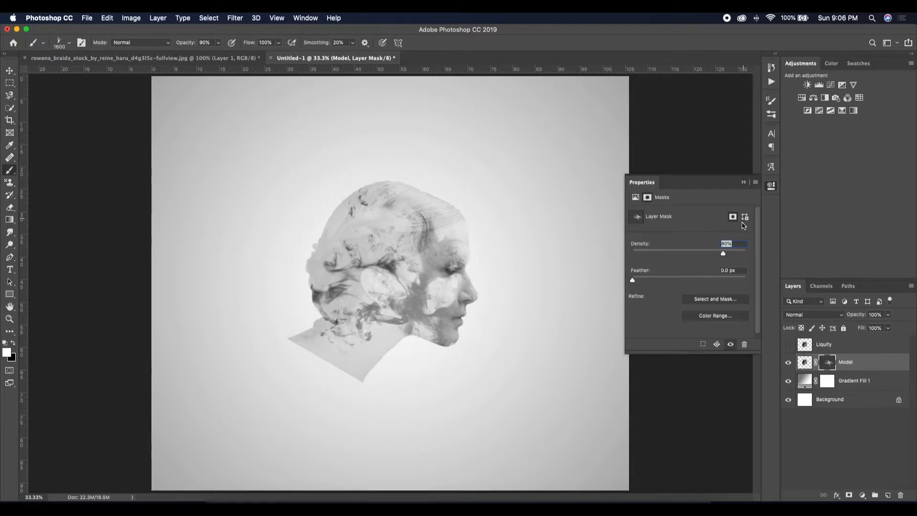
{"action": "left_click_drag", "start_coordinate": [729, 258], "coordinate": [761, 262]}
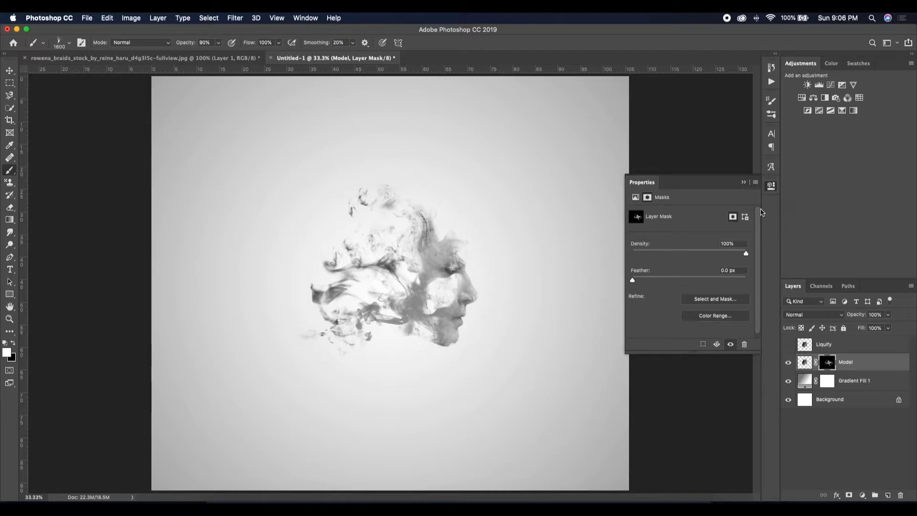
{"action": "left_click", "coordinate": [743, 183]}
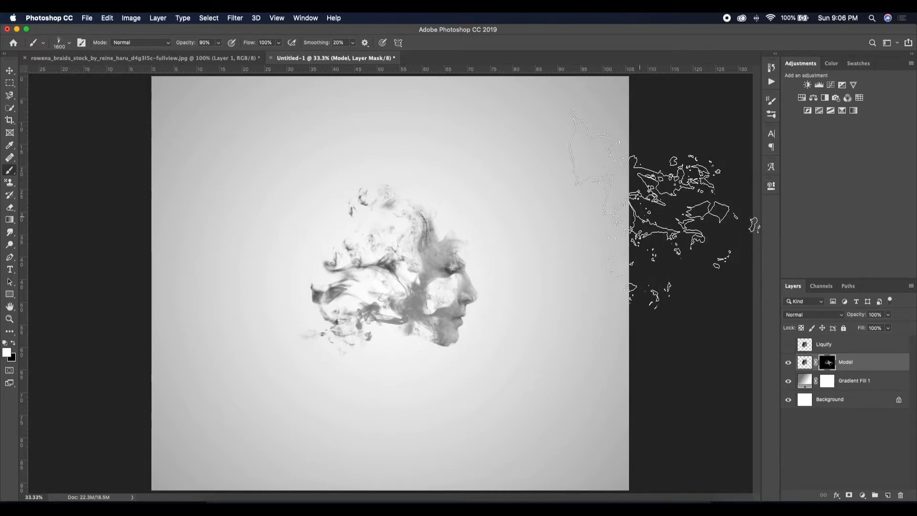
Choose the Soft Round brush and reduce its size to 200 px
{"action": "left_click", "coordinate": [66, 46]}
{"action": "left_click", "coordinate": [52, 114]}
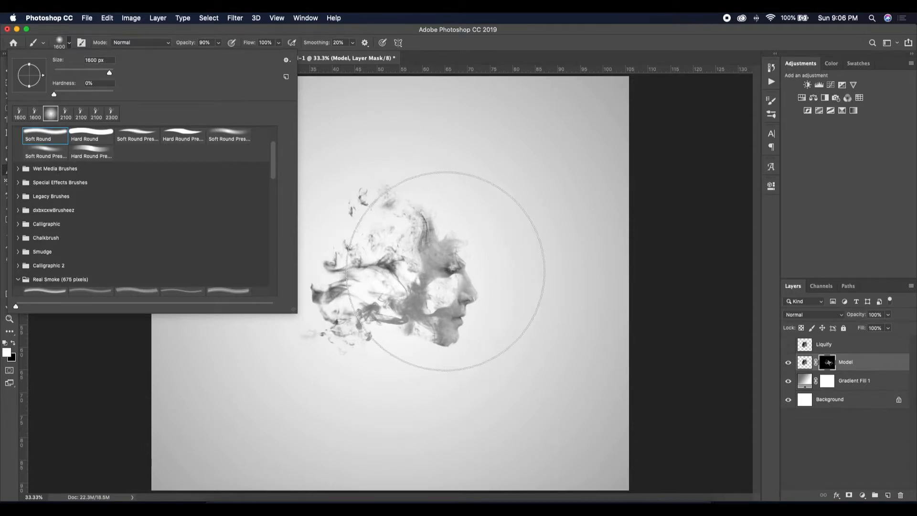
{"action": "left_click", "coordinate": [788, 237]}
{"action": "key", "text": "bracketleft"}
{"action": "key", "text": "bracketleft"}
{"action": "key", "text": "bracketleft"}
{"action": "key", "text": "bracketleft"}
{"action": "key", "text": "bracketleft"}
{"action": "key", "text": "bracketleft"}
{"action": "key", "text": "bracketleft"}
{"action": "key", "text": "bracketleft"}
{"action": "key", "text": "bracketleft"}
{"action": "key", "text": "bracketleft"}
{"action": "key", "text": "bracketleft"}
{"action": "key", "text": "bracketleft"}
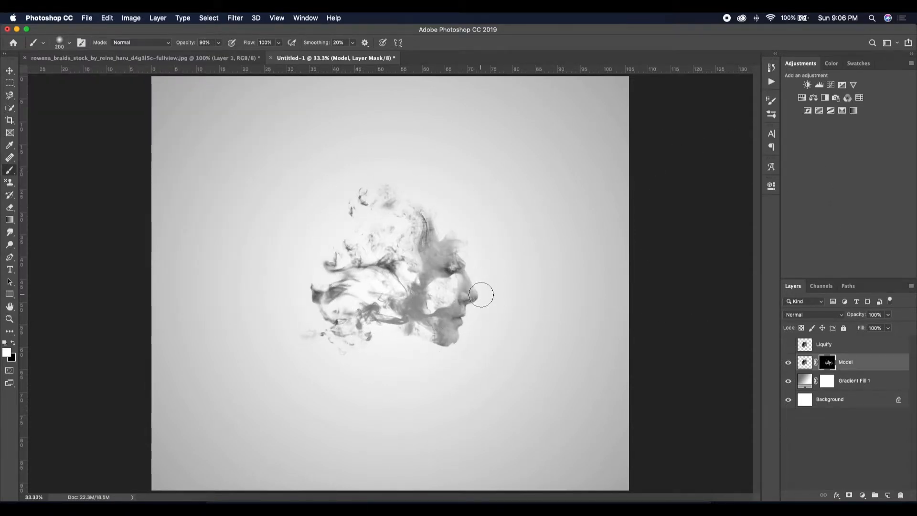
Paint white on the Model mask below the eye and along the chin with a 50 px soft brush
{"action": "key", "text": "super+1"}
{"action": "mouse_move", "coordinate": [669, 308]}
{"action": "left_mouse_down"}
{"action": "mouse_move", "coordinate": [646, 305]}
{"action": "mouse_move", "coordinate": [608, 237]}
{"action": "mouse_move", "coordinate": [581, 238]}
{"action": "mouse_move", "coordinate": [610, 290]}
{"action": "left_mouse_up"}
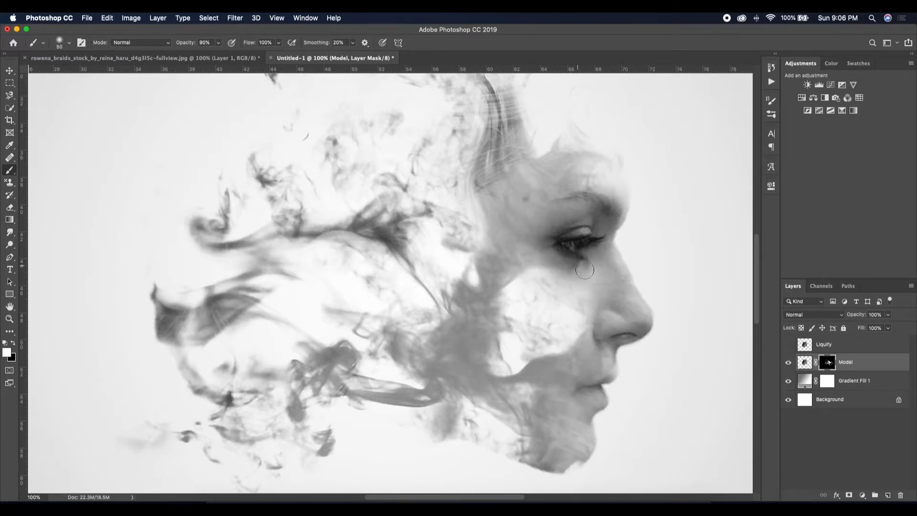
{"action": "left_click_drag", "start_coordinate": [595, 276], "coordinate": [559, 265]}
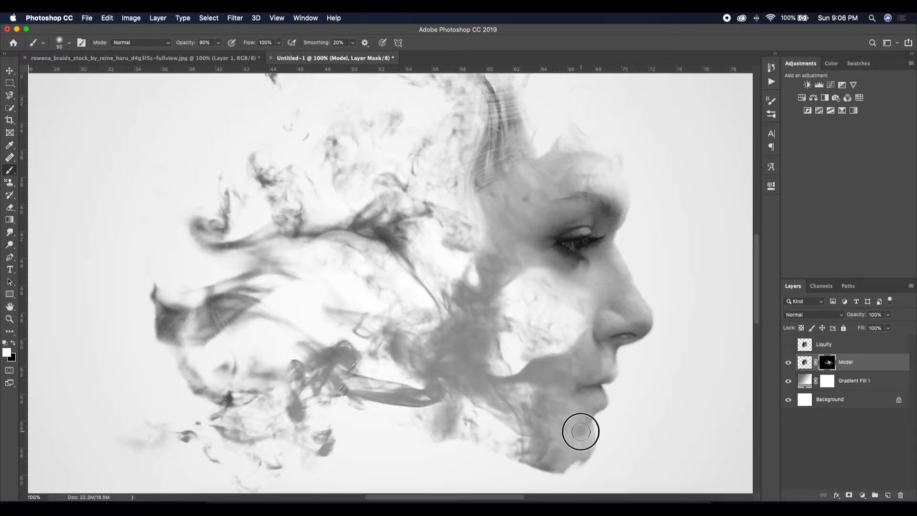
{"action": "mouse_move", "coordinate": [589, 447]}
{"action": "left_mouse_down"}
{"action": "mouse_move", "coordinate": [562, 467]}
{"action": "mouse_move", "coordinate": [587, 432]}
{"action": "left_mouse_up"}
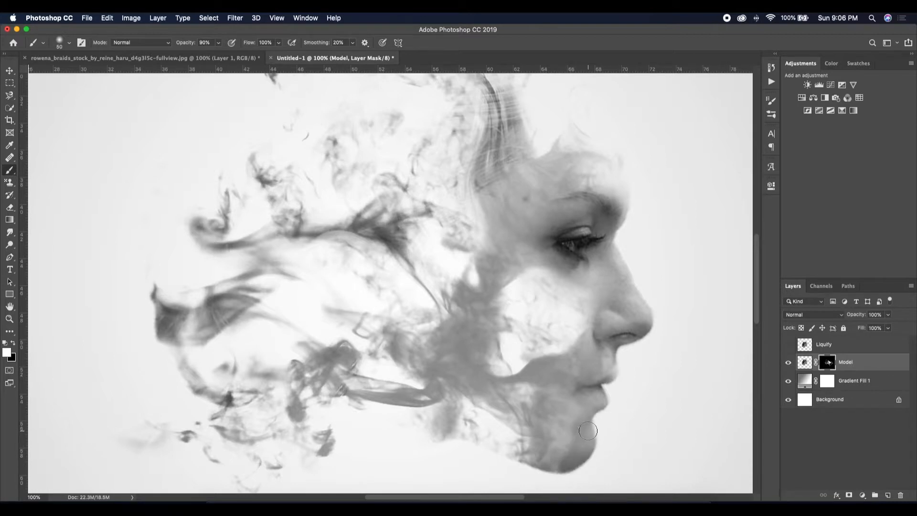
Enlarge the soft brush and paint white on the Model mask over the cheek, nose and forehead to restore the face
{"action": "key", "text": "bracketright"}
{"action": "scroll", "coordinate": [621, 320], "scroll_direction": "up", "scroll_amount": 4}
{"action": "mouse_move", "coordinate": [607, 276]}
{"action": "left_mouse_down"}
{"action": "mouse_move", "coordinate": [595, 262]}
{"action": "mouse_move", "coordinate": [616, 267]}
{"action": "mouse_move", "coordinate": [593, 268]}
{"action": "left_mouse_up"}
{"action": "left_click_drag", "start_coordinate": [605, 448], "coordinate": [605, 449]}
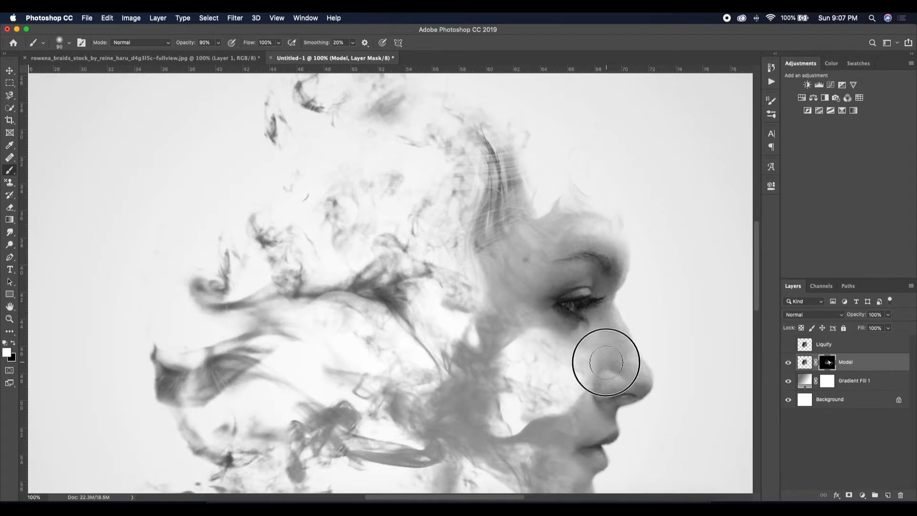
{"action": "key", "text": "bracketright"}
{"action": "key", "text": "bracketright"}
{"action": "key", "text": "bracketright"}
{"action": "key", "text": "bracketright"}
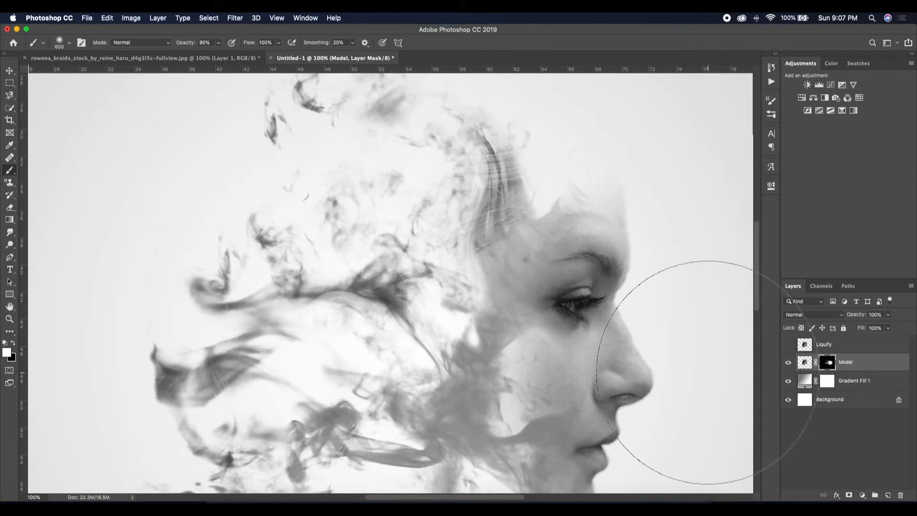
{"action": "key", "text": "bracketleft"}
{"action": "key", "text": "bracketleft"}
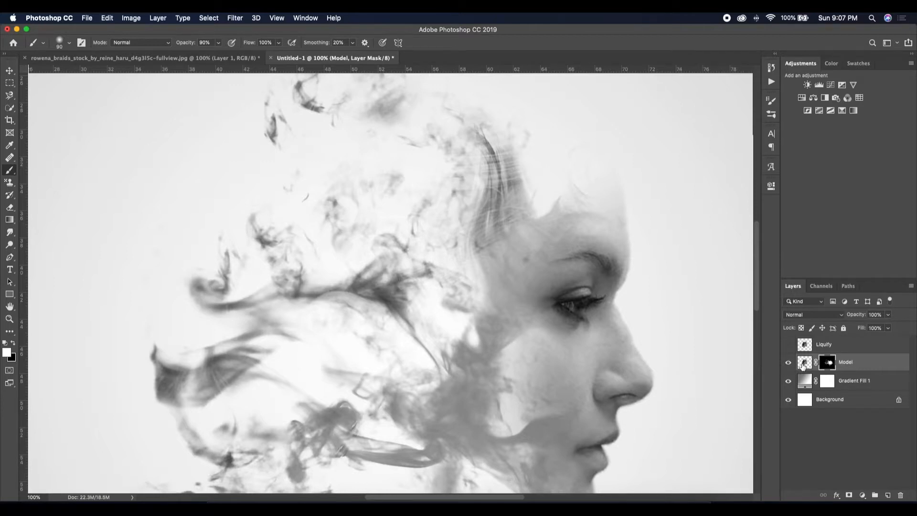
Select the Liquify layer, make it visible and open it in the Liquify filter
{"action": "left_click", "coordinate": [803, 363]}
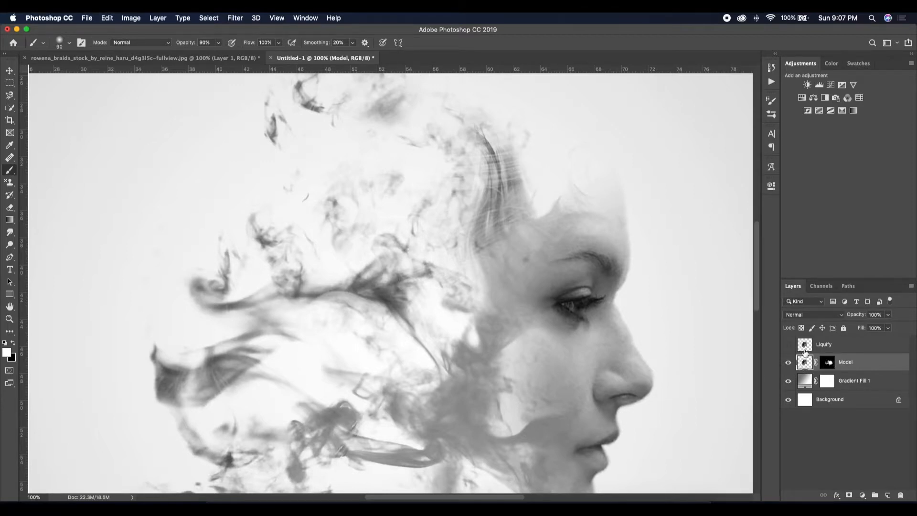
{"action": "key", "text": "super+0"}
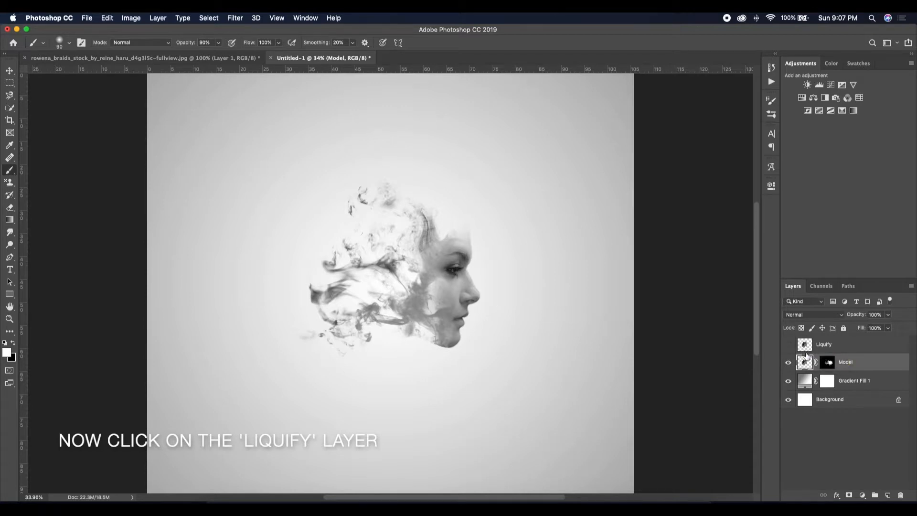
{"action": "left_click", "coordinate": [792, 350]}
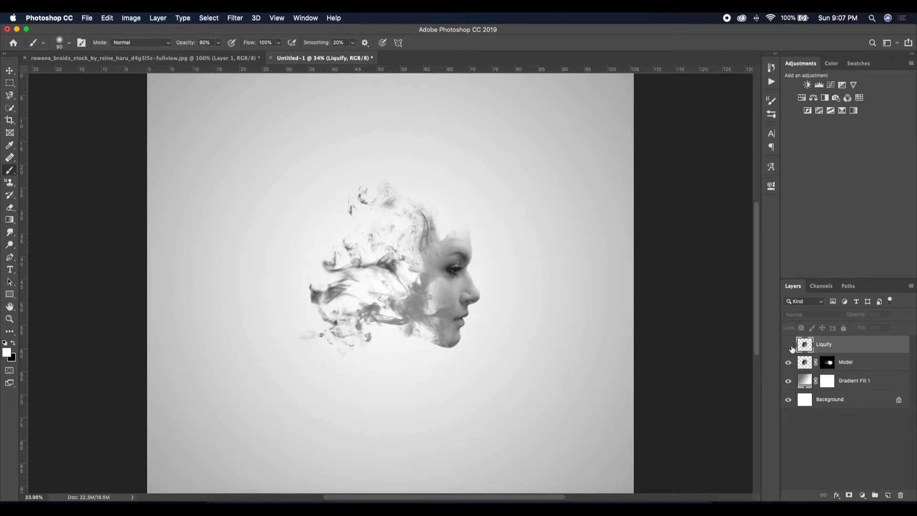
{"action": "left_click", "coordinate": [789, 346]}
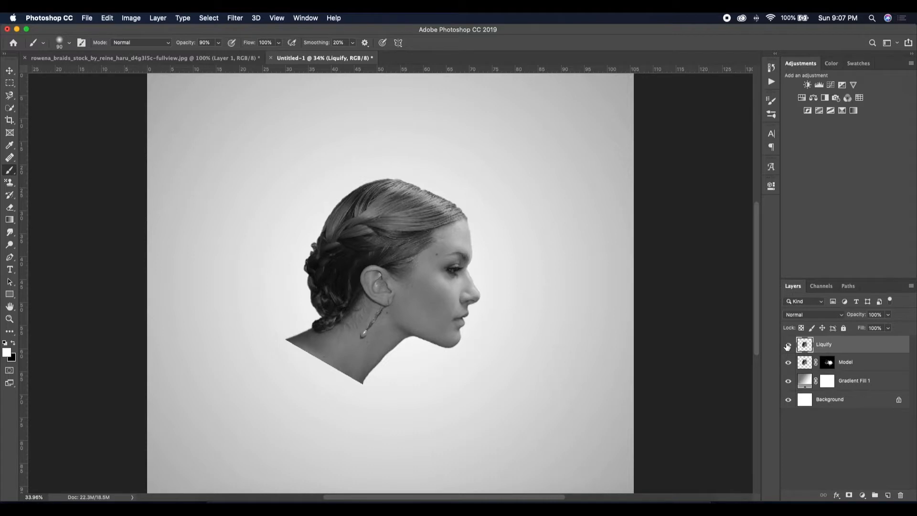
{"action": "left_click", "coordinate": [235, 19]}
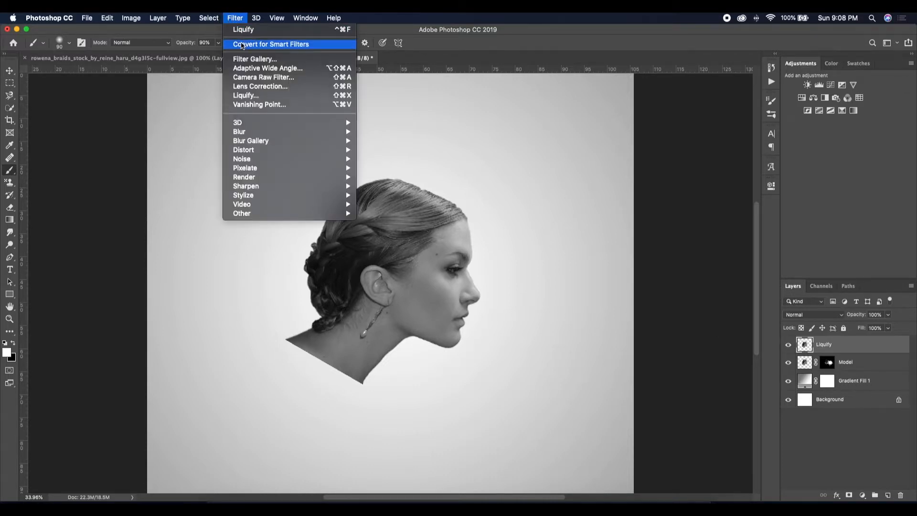
{"action": "left_click", "coordinate": [246, 96]}
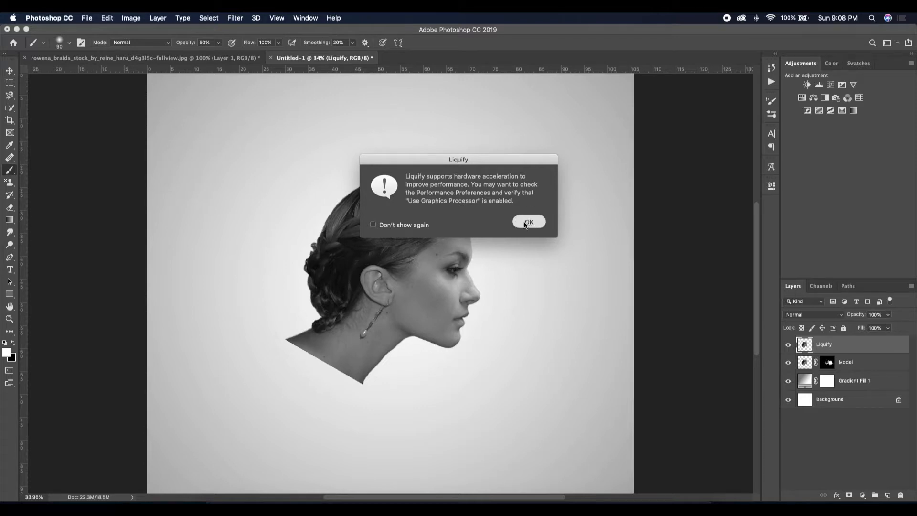
{"action": "left_click", "coordinate": [528, 222]}
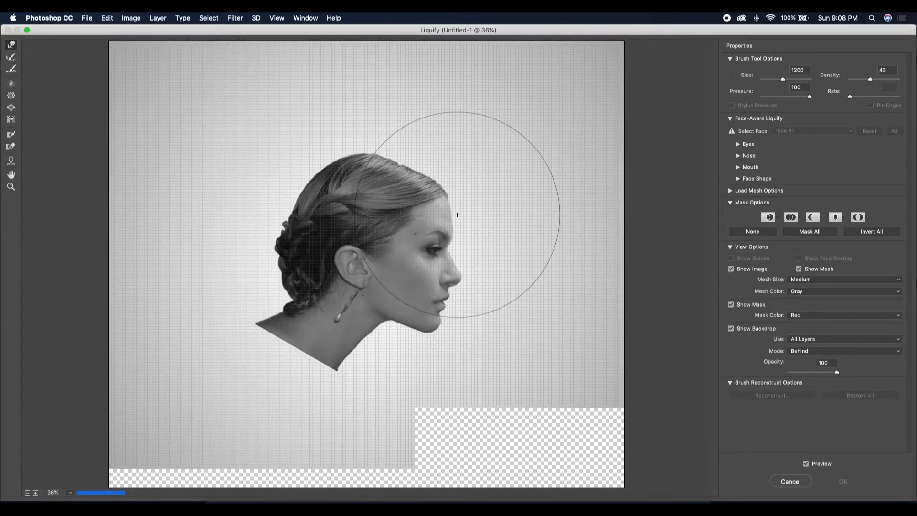
Freeze the face from forehead to chin and the ear with the Freeze Mask tool
{"action": "key", "text": "f"}
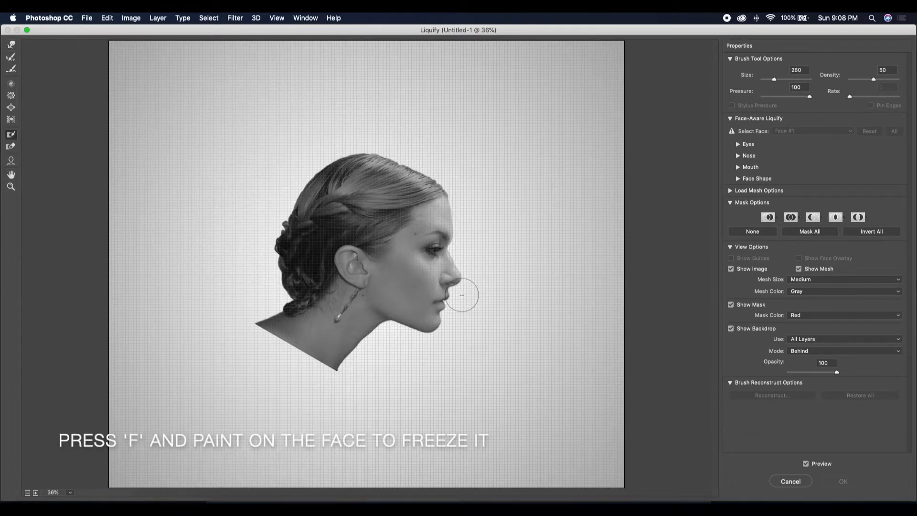
{"action": "key", "text": "bracketright"}
{"action": "key", "text": "bracketright"}
{"action": "key", "text": "bracketright"}
{"action": "mouse_move", "coordinate": [438, 301]}
{"action": "left_mouse_down"}
{"action": "mouse_move", "coordinate": [414, 285]}
{"action": "mouse_move", "coordinate": [444, 254]}
{"action": "left_mouse_up"}
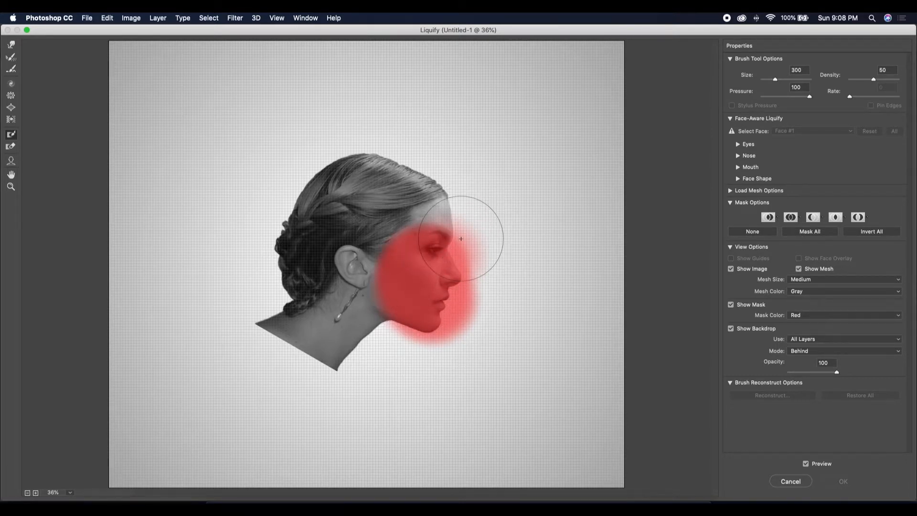
{"action": "mouse_move", "coordinate": [445, 230]}
{"action": "left_mouse_down"}
{"action": "mouse_move", "coordinate": [440, 205]}
{"action": "mouse_move", "coordinate": [430, 215]}
{"action": "mouse_move", "coordinate": [450, 225]}
{"action": "mouse_move", "coordinate": [430, 303]}
{"action": "mouse_move", "coordinate": [459, 249]}
{"action": "mouse_move", "coordinate": [448, 266]}
{"action": "left_mouse_up"}
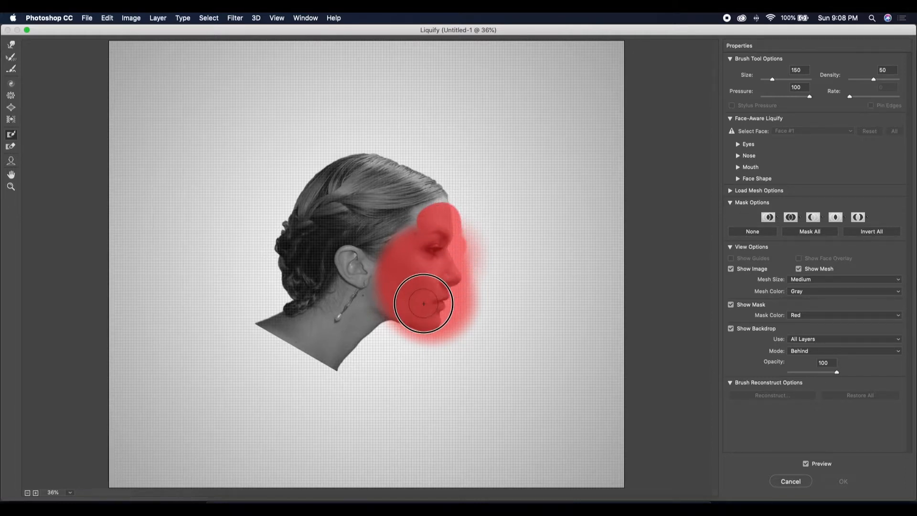
{"action": "left_click_drag", "start_coordinate": [428, 227], "coordinate": [435, 213]}
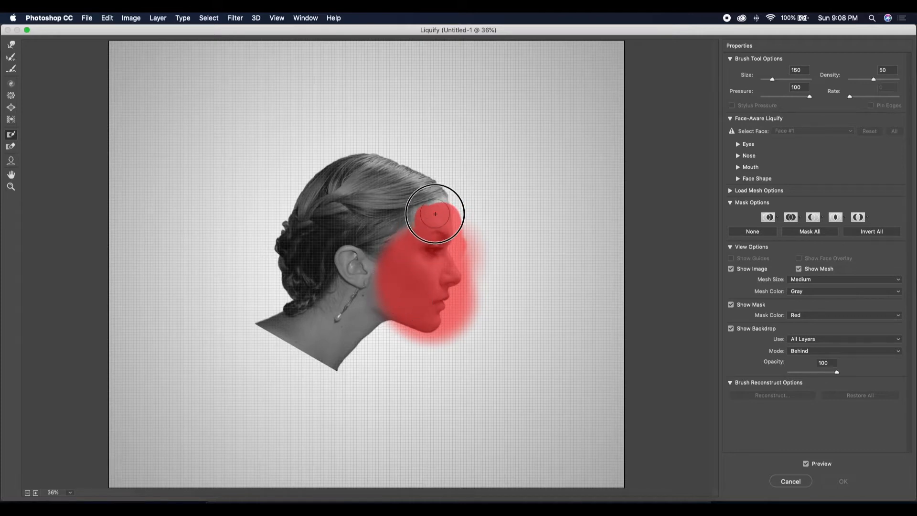
{"action": "mouse_move", "coordinate": [376, 273]}
{"action": "left_mouse_down"}
{"action": "mouse_move", "coordinate": [343, 266]}
{"action": "mouse_move", "coordinate": [345, 254]}
{"action": "mouse_move", "coordinate": [363, 262]}
{"action": "mouse_move", "coordinate": [344, 251]}
{"action": "mouse_move", "coordinate": [347, 268]}
{"action": "mouse_move", "coordinate": [372, 271]}
{"action": "mouse_move", "coordinate": [394, 260]}
{"action": "mouse_move", "coordinate": [433, 213]}
{"action": "mouse_move", "coordinate": [454, 217]}
{"action": "mouse_move", "coordinate": [422, 320]}
{"action": "mouse_move", "coordinate": [364, 284]}
{"action": "left_mouse_up"}
Push the hair upward and back from the head with the Forward Warp tool at size 1200
{"action": "key", "text": "w"}
{"action": "left_click_drag", "start_coordinate": [311, 147], "coordinate": [277, 122]}
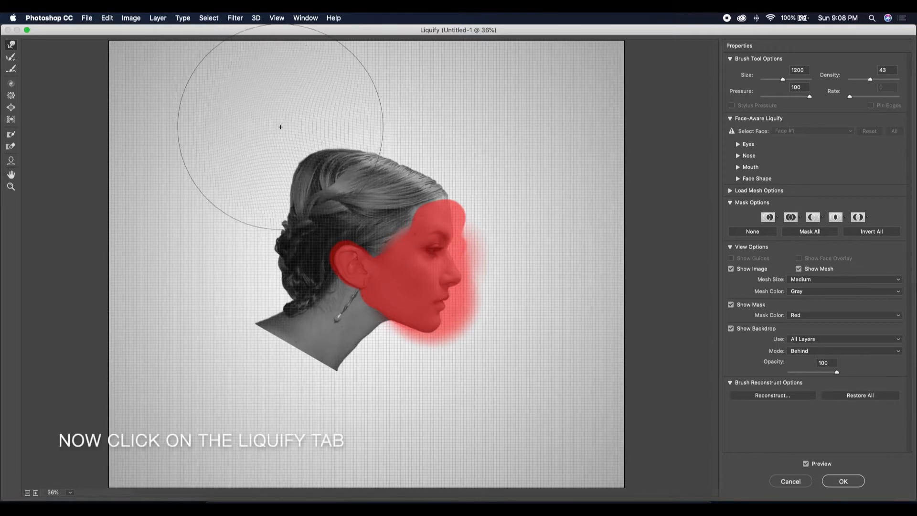
{"action": "left_click_drag", "start_coordinate": [325, 104], "coordinate": [321, 87]}
{"action": "left_click_drag", "start_coordinate": [253, 176], "coordinate": [239, 168]}
{"action": "left_click_drag", "start_coordinate": [258, 217], "coordinate": [198, 198]}
{"action": "left_click_drag", "start_coordinate": [249, 246], "coordinate": [195, 242]}
{"action": "left_click_drag", "start_coordinate": [253, 160], "coordinate": [264, 132]}
{"action": "left_click_drag", "start_coordinate": [337, 169], "coordinate": [347, 140]}
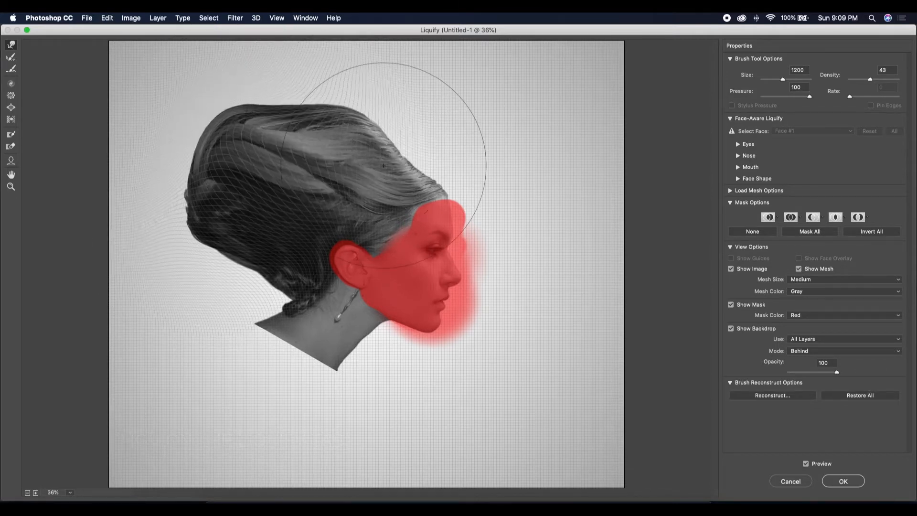
{"action": "left_click_drag", "start_coordinate": [384, 164], "coordinate": [385, 142]}
{"action": "mouse_move", "coordinate": [287, 144]}
{"action": "left_mouse_down"}
{"action": "mouse_move", "coordinate": [293, 122]}
{"action": "mouse_move", "coordinate": [272, 110]}
{"action": "left_mouse_up"}
{"action": "left_click_drag", "start_coordinate": [253, 161], "coordinate": [230, 153]}
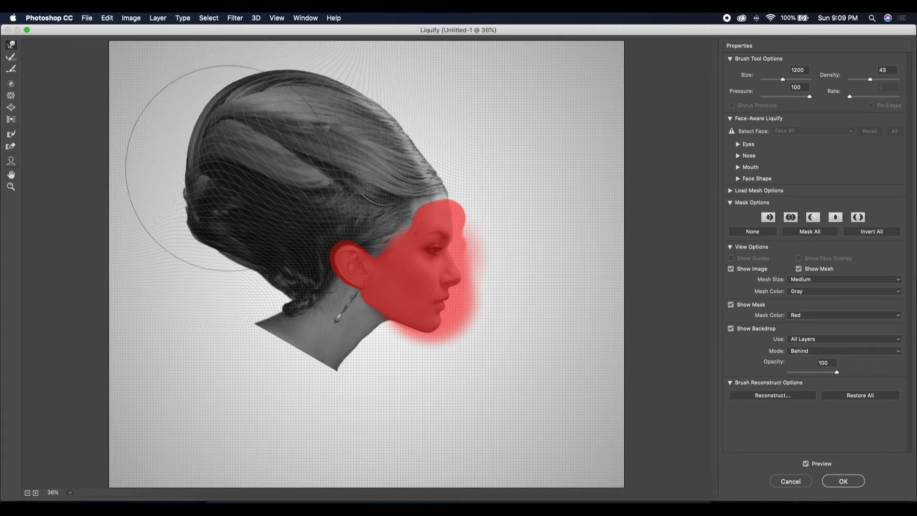
Stretch the back of the hair outward and the neck downward, and apply the Liquify filter
{"action": "left_click_drag", "start_coordinate": [239, 212], "coordinate": [220, 206]}
{"action": "mouse_move", "coordinate": [263, 266]}
{"action": "left_mouse_down"}
{"action": "mouse_move", "coordinate": [253, 269]}
{"action": "mouse_move", "coordinate": [242, 317]}
{"action": "mouse_move", "coordinate": [246, 365]}
{"action": "mouse_move", "coordinate": [218, 360]}
{"action": "left_mouse_up"}
{"action": "left_click_drag", "start_coordinate": [290, 365], "coordinate": [304, 378]}
{"action": "mouse_move", "coordinate": [336, 351]}
{"action": "left_mouse_down"}
{"action": "mouse_move", "coordinate": [350, 360]}
{"action": "mouse_move", "coordinate": [322, 354]}
{"action": "left_mouse_up"}
{"action": "mouse_move", "coordinate": [193, 334]}
{"action": "left_mouse_down"}
{"action": "mouse_move", "coordinate": [155, 248]}
{"action": "mouse_move", "coordinate": [177, 249]}
{"action": "mouse_move", "coordinate": [157, 226]}
{"action": "mouse_move", "coordinate": [140, 137]}
{"action": "mouse_move", "coordinate": [154, 136]}
{"action": "mouse_move", "coordinate": [174, 107]}
{"action": "mouse_move", "coordinate": [165, 95]}
{"action": "mouse_move", "coordinate": [217, 67]}
{"action": "mouse_move", "coordinate": [268, 79]}
{"action": "mouse_move", "coordinate": [279, 55]}
{"action": "mouse_move", "coordinate": [345, 73]}
{"action": "mouse_move", "coordinate": [330, 85]}
{"action": "mouse_move", "coordinate": [203, 67]}
{"action": "mouse_move", "coordinate": [202, 80]}
{"action": "mouse_move", "coordinate": [136, 93]}
{"action": "mouse_move", "coordinate": [148, 126]}
{"action": "mouse_move", "coordinate": [107, 167]}
{"action": "mouse_move", "coordinate": [123, 197]}
{"action": "mouse_move", "coordinate": [120, 234]}
{"action": "mouse_move", "coordinate": [148, 177]}
{"action": "mouse_move", "coordinate": [117, 143]}
{"action": "mouse_move", "coordinate": [173, 250]}
{"action": "mouse_move", "coordinate": [354, 402]}
{"action": "mouse_move", "coordinate": [308, 389]}
{"action": "mouse_move", "coordinate": [228, 394]}
{"action": "mouse_move", "coordinate": [203, 368]}
{"action": "mouse_move", "coordinate": [156, 375]}
{"action": "left_mouse_up"}
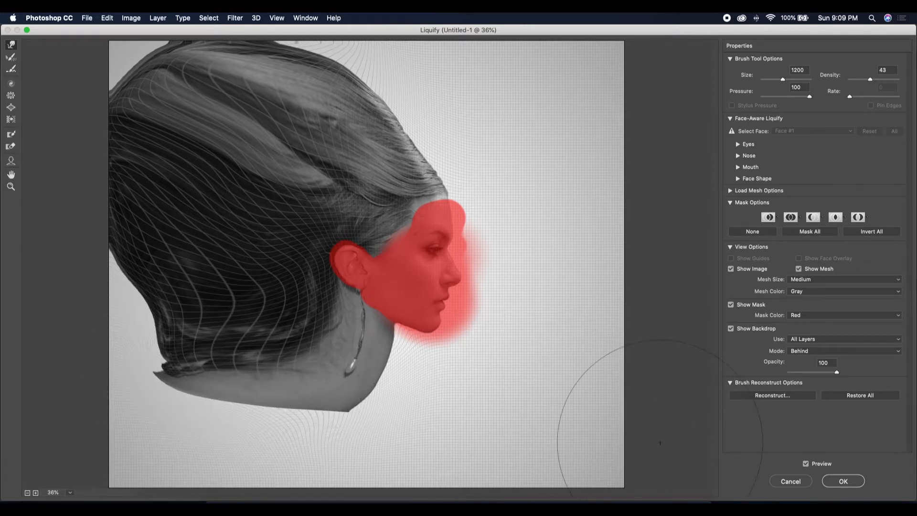
{"action": "left_click", "coordinate": [844, 480]}
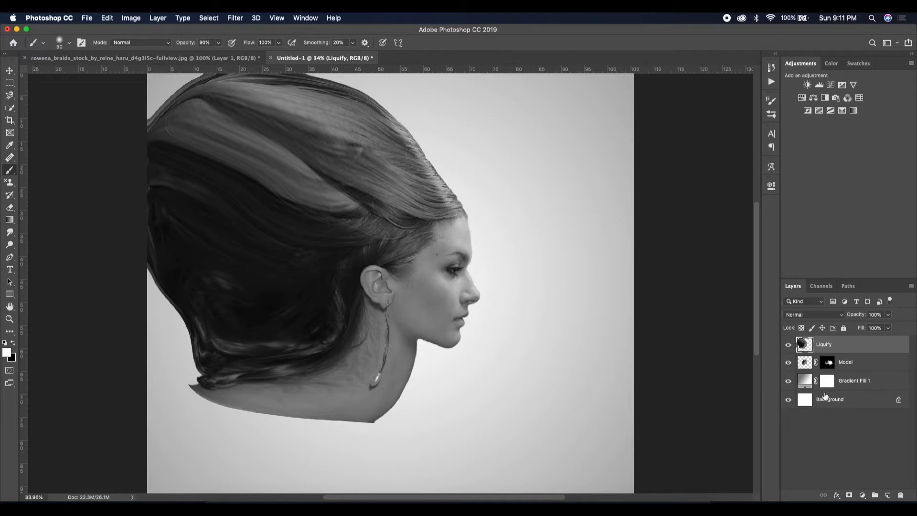
Add a black mask to the Liquify layer and set the mask's density to 80%
{"action": "left_click", "coordinate": [849, 496], "text": "alt"}
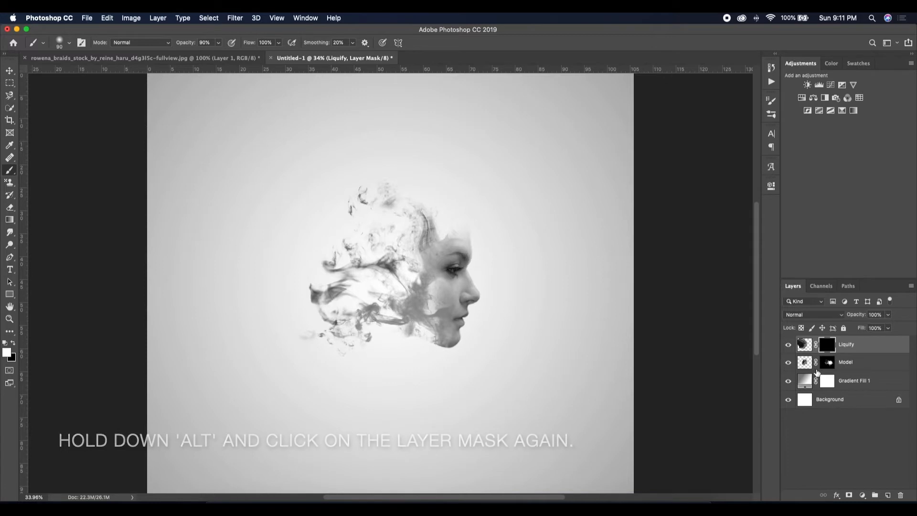
{"action": "left_click", "coordinate": [771, 187]}
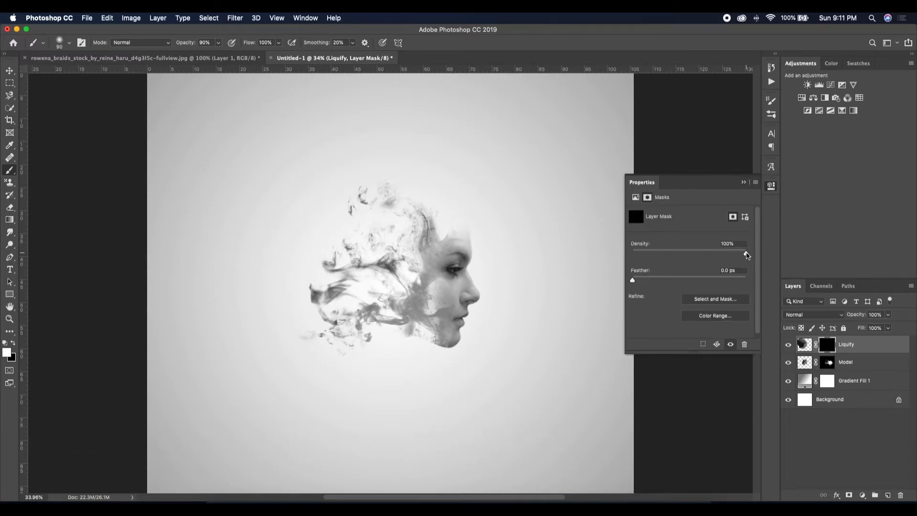
{"action": "left_click", "coordinate": [730, 244]}
{"action": "type", "text": "80"}
{"action": "left_click", "coordinate": [745, 183]}
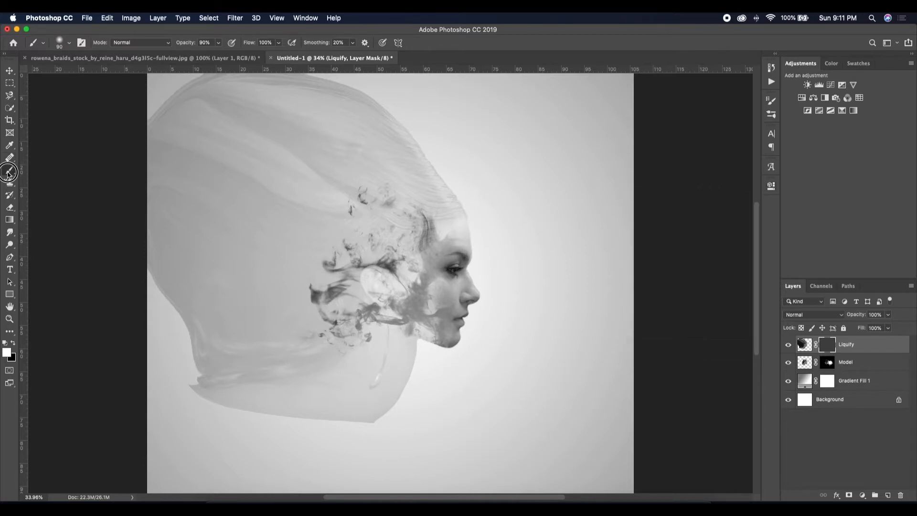
Choose the 1600 px splatter brush, rotate its spike downward and stamp white on the Liquify mask behind the head
{"action": "left_click", "coordinate": [60, 46]}
{"action": "left_click", "coordinate": [35, 114]}
{"action": "left_click", "coordinate": [776, 223]}
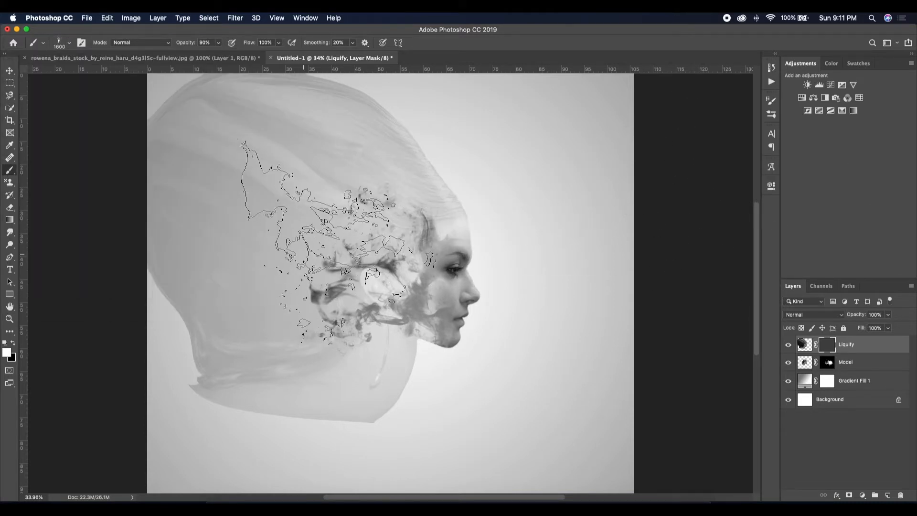
{"action": "right_click", "coordinate": [303, 253]}
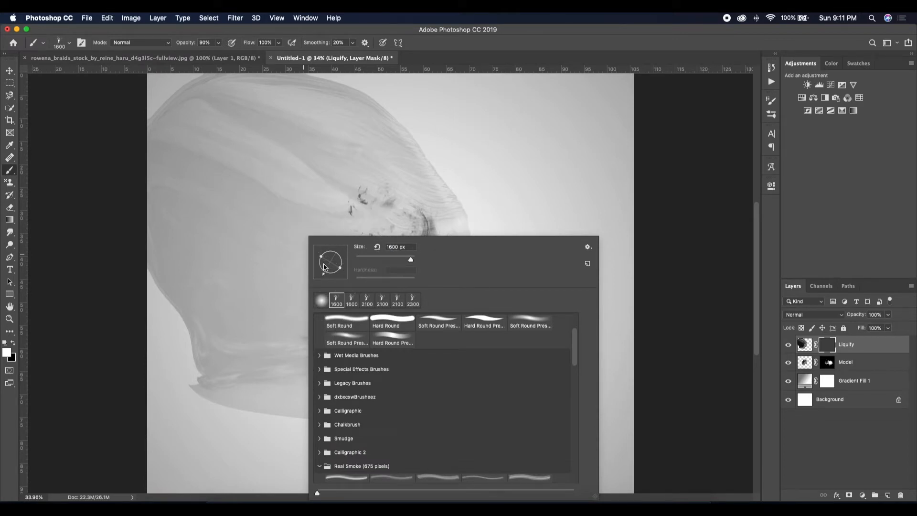
{"action": "left_click_drag", "start_coordinate": [324, 273], "coordinate": [343, 256]}
{"action": "left_click", "coordinate": [876, 194]}
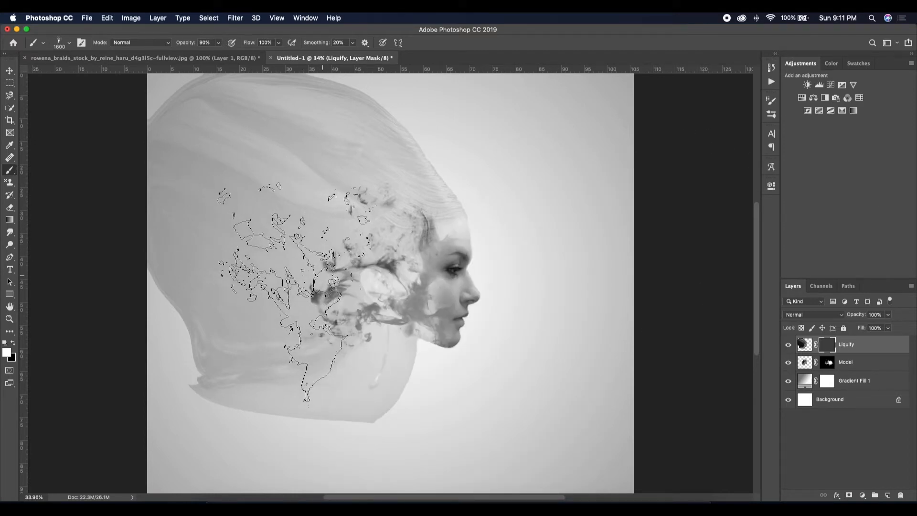
{"action": "left_click", "coordinate": [297, 293]}
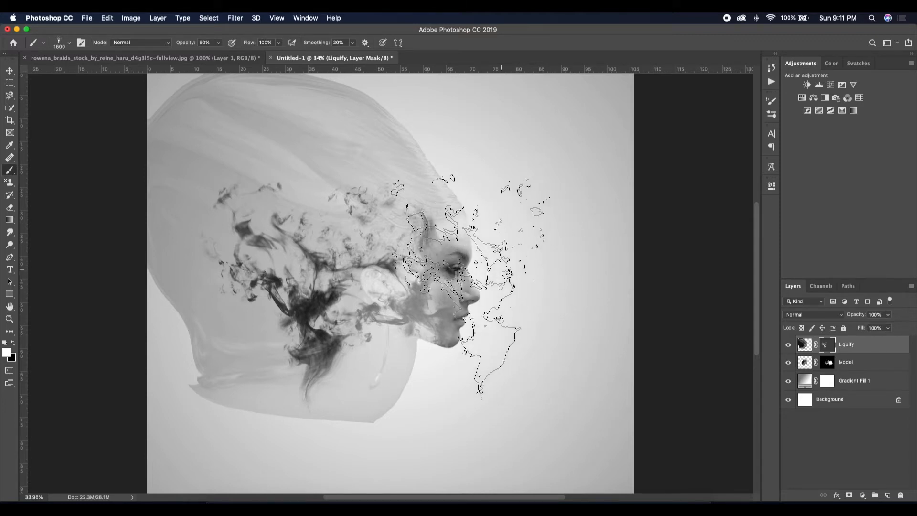
Rotate the 1600 px splatter brush tip so it points upward and stamp white on the Liquify mask across the upper head
{"action": "right_click", "coordinate": [334, 220]}
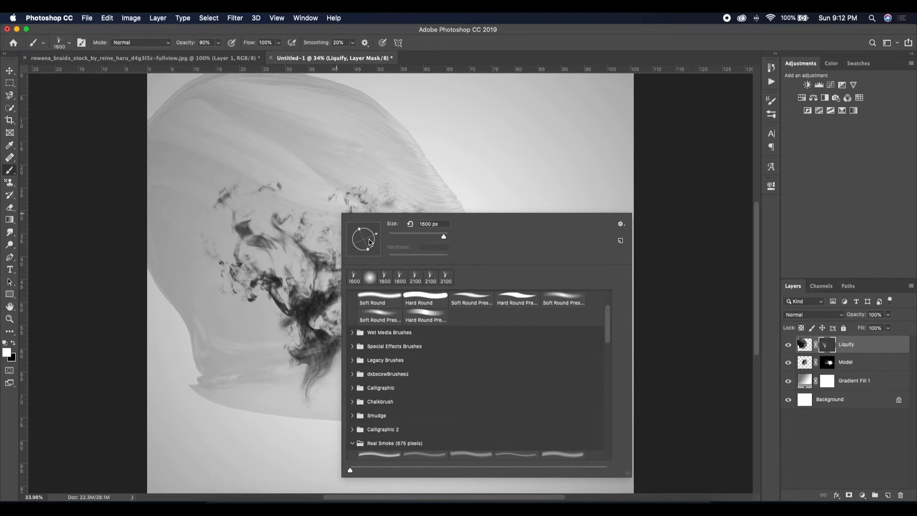
{"action": "left_click_drag", "start_coordinate": [374, 238], "coordinate": [362, 224]}
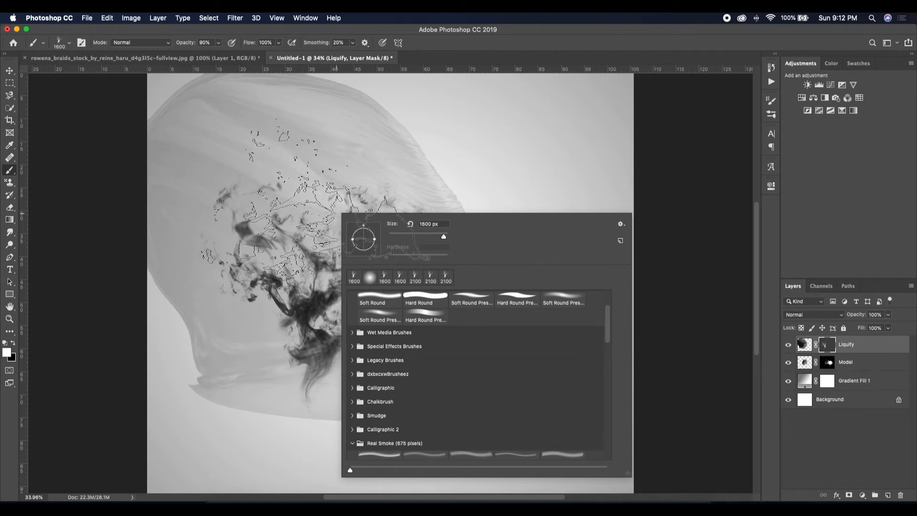
{"action": "left_click", "coordinate": [811, 207]}
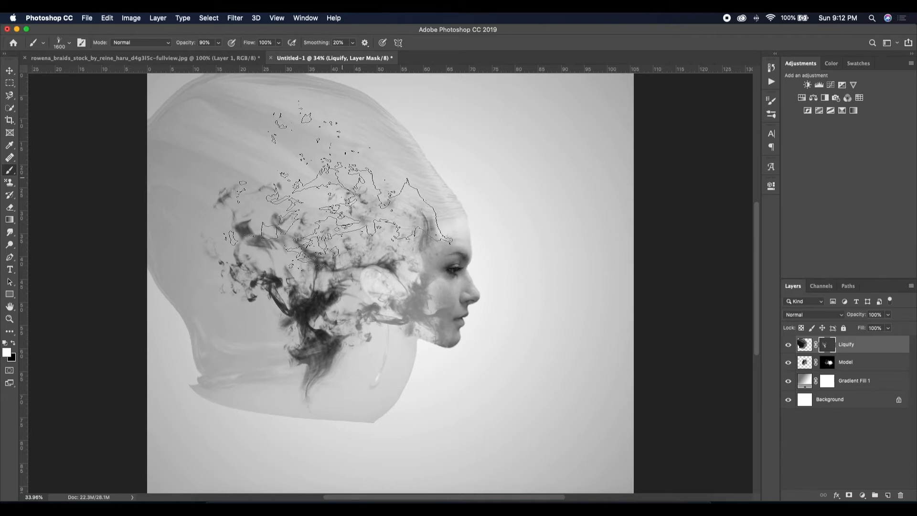
{"action": "left_click", "coordinate": [337, 184]}
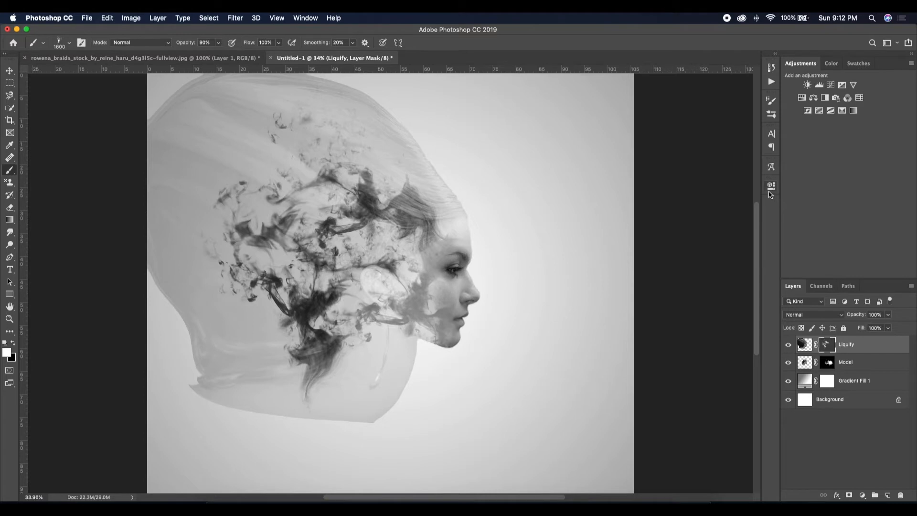
Set the Liquify layer mask's density to 100%
{"action": "left_click", "coordinate": [771, 186]}
{"action": "left_click_drag", "start_coordinate": [725, 258], "coordinate": [754, 257]}
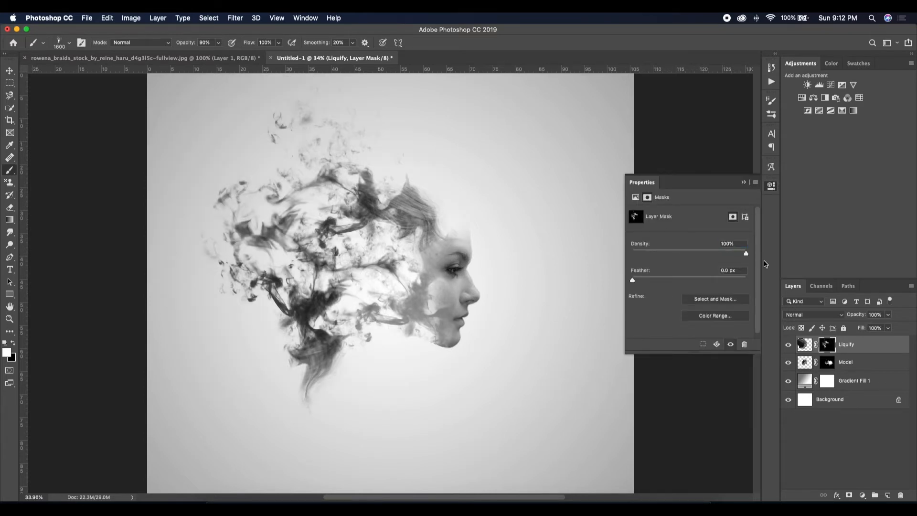
{"action": "left_click", "coordinate": [743, 182]}
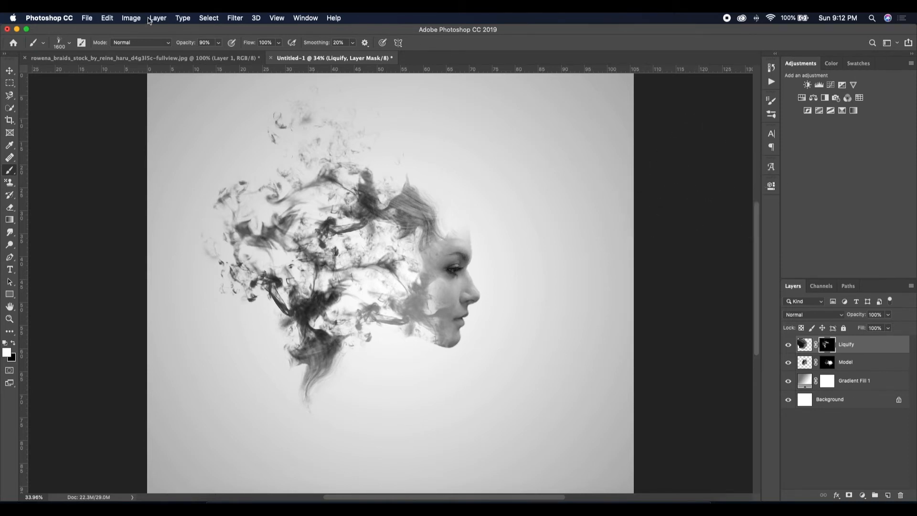
Choose the Soft Round brush, reduce it to 250 px and paint white on the Liquify mask over the face and cheek
{"action": "left_click", "coordinate": [69, 45]}
{"action": "left_click", "coordinate": [52, 113]}
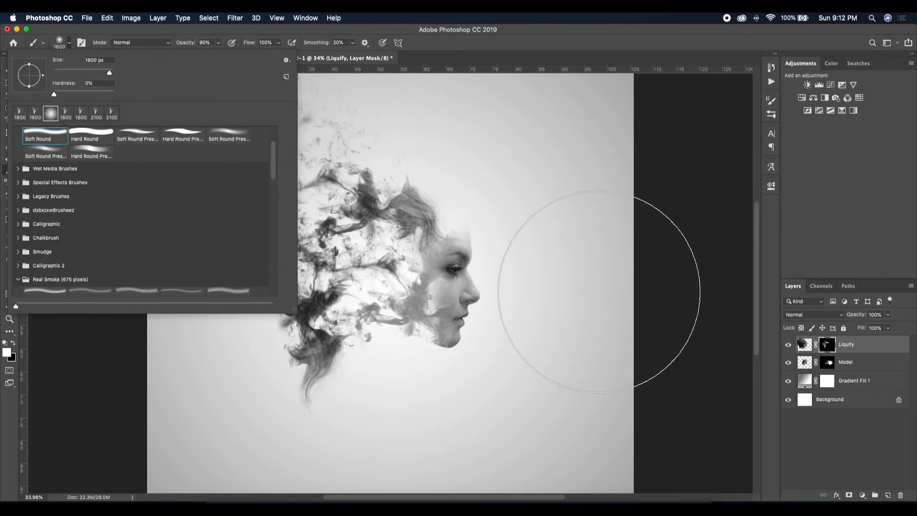
{"action": "left_click", "coordinate": [801, 239]}
{"action": "key", "text": "bracketleft"}
{"action": "key", "text": "bracketleft"}
{"action": "key", "text": "bracketleft"}
{"action": "key", "text": "bracketleft"}
{"action": "key", "text": "bracketleft"}
{"action": "key", "text": "bracketleft"}
{"action": "key", "text": "bracketleft"}
{"action": "key", "text": "bracketleft"}
{"action": "key", "text": "bracketleft"}
{"action": "key", "text": "bracketleft"}
{"action": "key", "text": "bracketleft"}
{"action": "key", "text": "bracketleft"}
{"action": "key", "text": "bracketleft"}
{"action": "key", "text": "bracketleft"}
{"action": "key", "text": "bracketleft"}
{"action": "key", "text": "bracketleft"}
{"action": "key", "text": "bracketleft"}
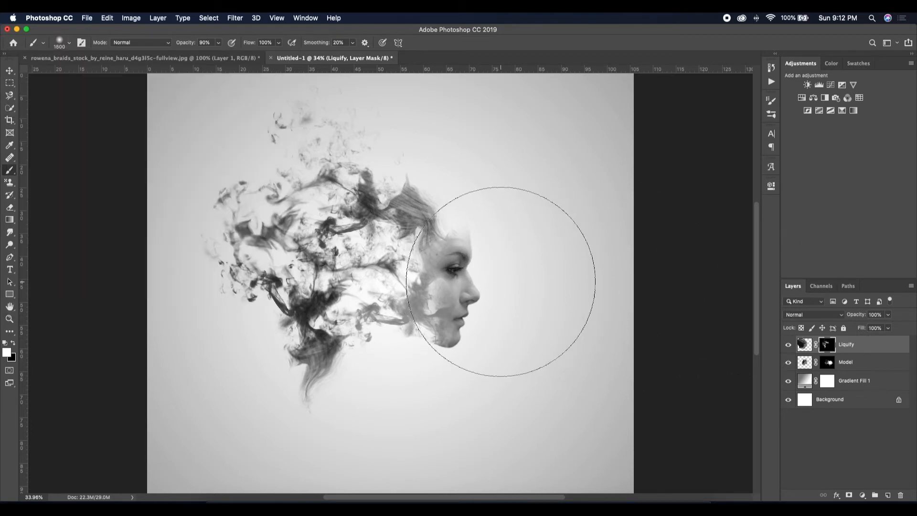
{"action": "mouse_move", "coordinate": [459, 299]}
{"action": "left_mouse_down"}
{"action": "mouse_move", "coordinate": [442, 294]}
{"action": "mouse_move", "coordinate": [444, 284]}
{"action": "mouse_move", "coordinate": [446, 302]}
{"action": "mouse_move", "coordinate": [437, 280]}
{"action": "mouse_move", "coordinate": [456, 236]}
{"action": "mouse_move", "coordinate": [440, 254]}
{"action": "mouse_move", "coordinate": [463, 340]}
{"action": "mouse_move", "coordinate": [448, 318]}
{"action": "mouse_move", "coordinate": [461, 310]}
{"action": "mouse_move", "coordinate": [455, 262]}
{"action": "mouse_move", "coordinate": [471, 314]}
{"action": "left_mouse_up"}
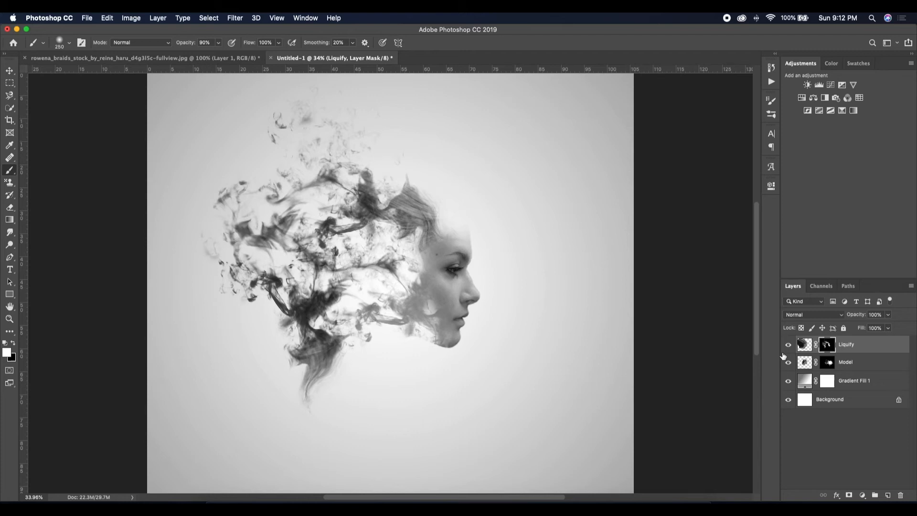
Stamp all visible layers into a new layer above Liquify and add a Gradient Map adjustment layer over it
{"action": "key", "text": "v"}
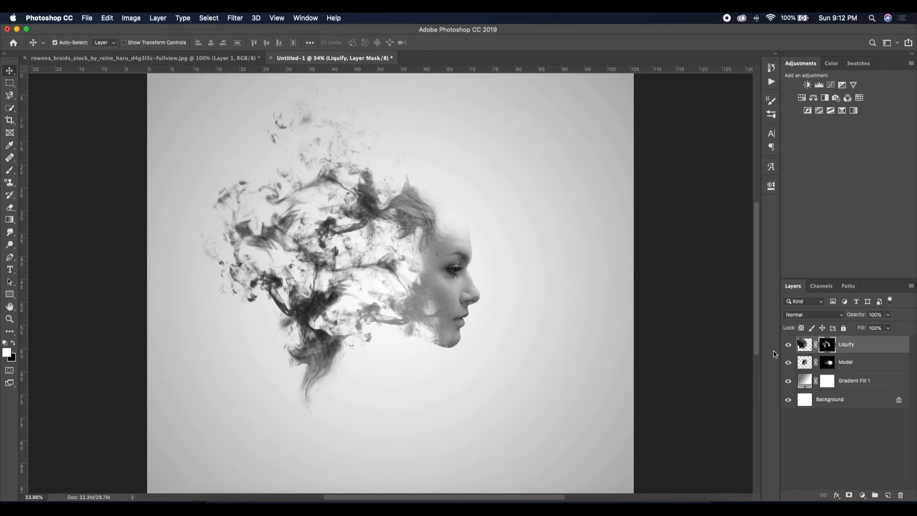
{"action": "left_click", "coordinate": [801, 347]}
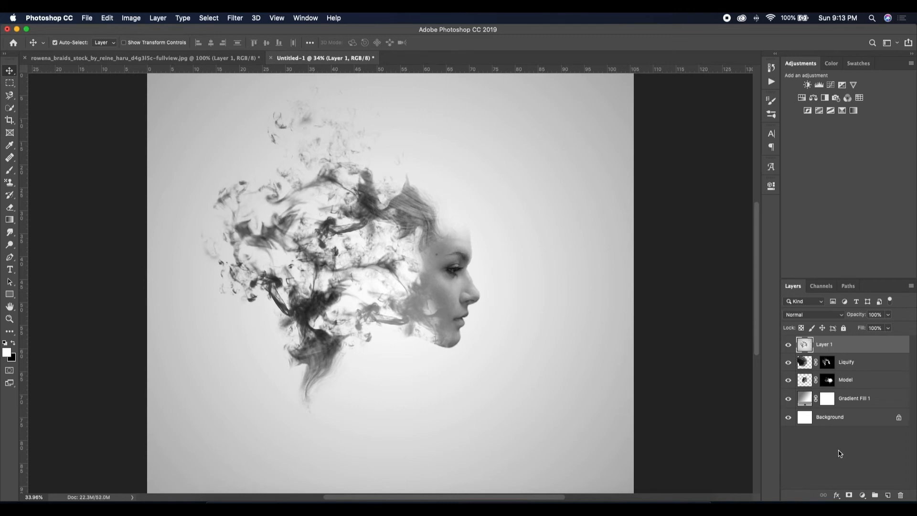
{"action": "left_click", "coordinate": [862, 496]}
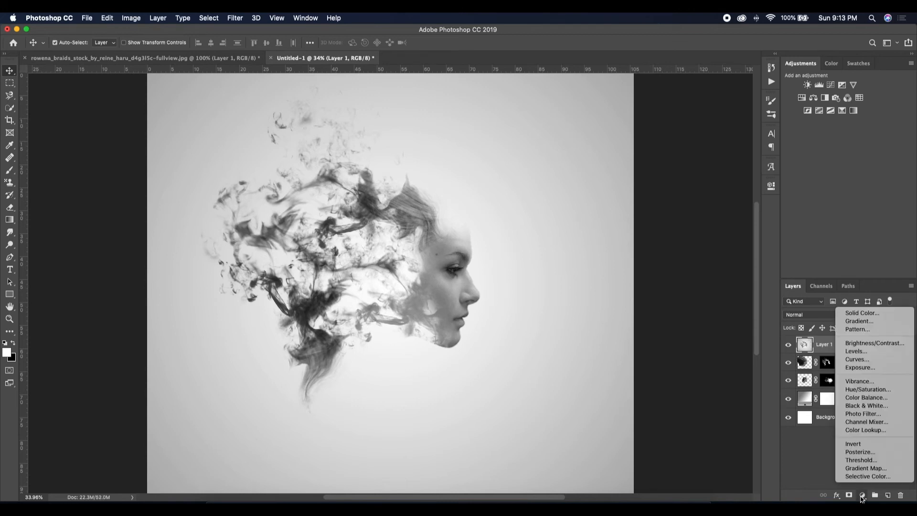
{"action": "left_click", "coordinate": [860, 469]}
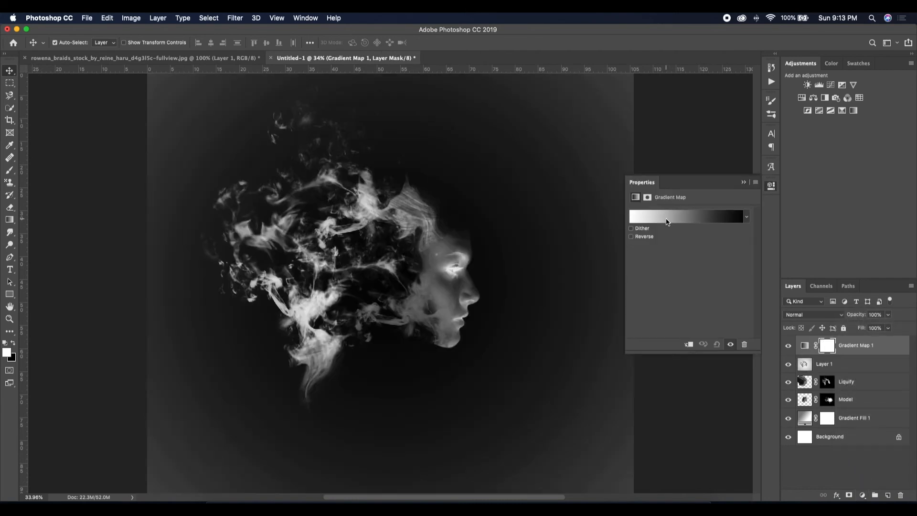
Apply the Violet, Orange preset to the gradient map
{"action": "left_click", "coordinate": [667, 221]}
{"action": "left_click", "coordinate": [721, 224]}
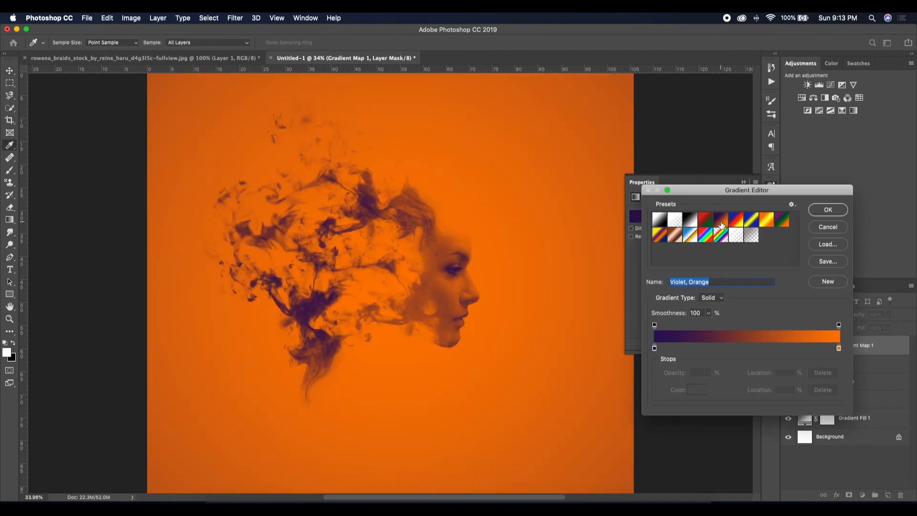
{"action": "left_click", "coordinate": [821, 213]}
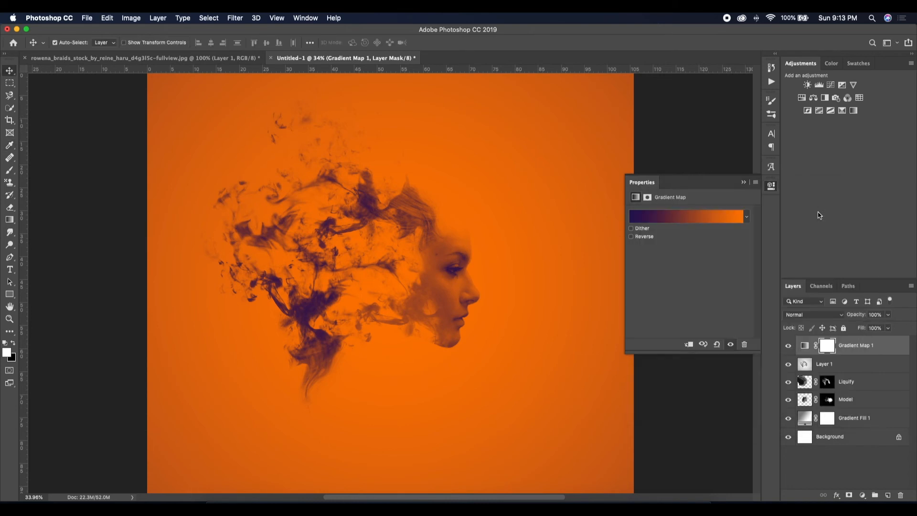
{"action": "left_click", "coordinate": [743, 183]}
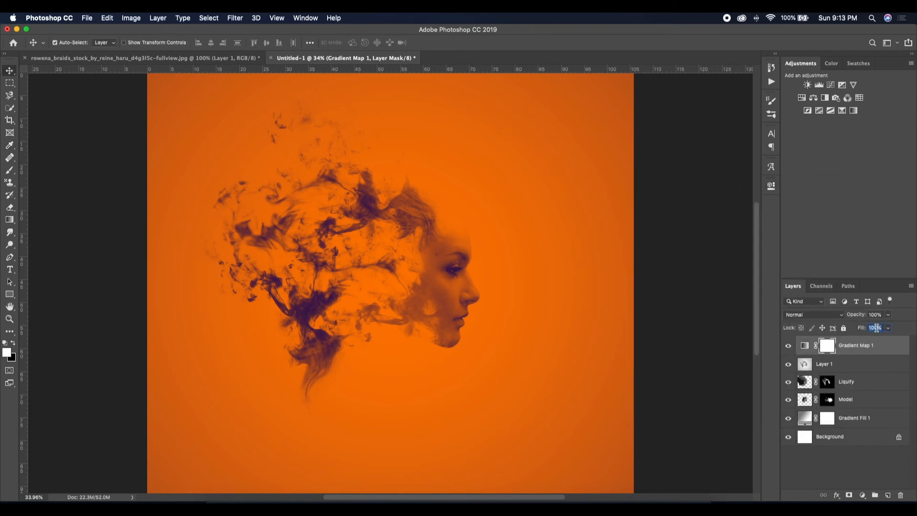
Set the Gradient Map layer to 60% fill, Overlay blending and 44% opacity
{"action": "type", "text": "60"}
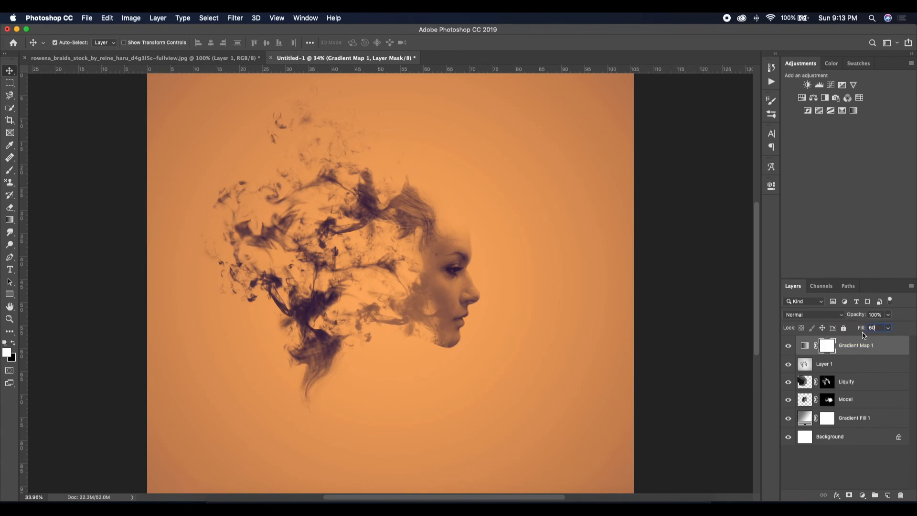
{"action": "left_click", "coordinate": [841, 316]}
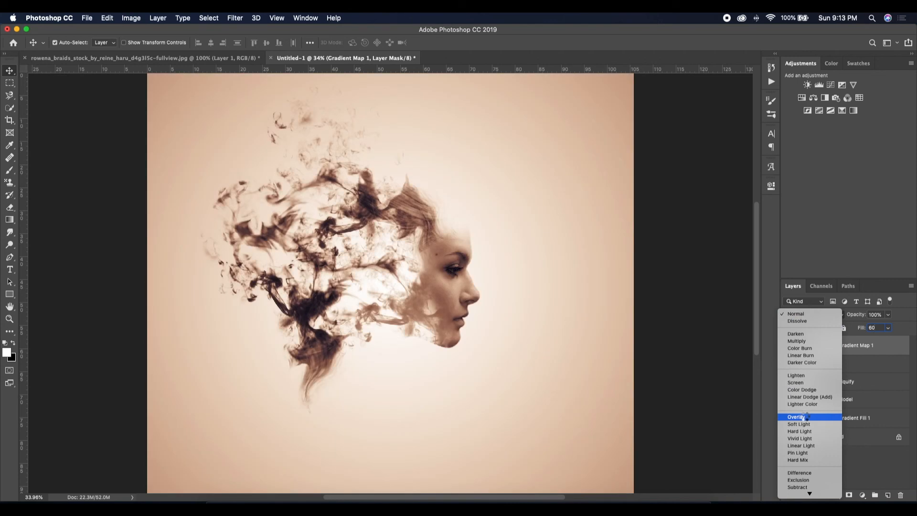
{"action": "left_click", "coordinate": [806, 417]}
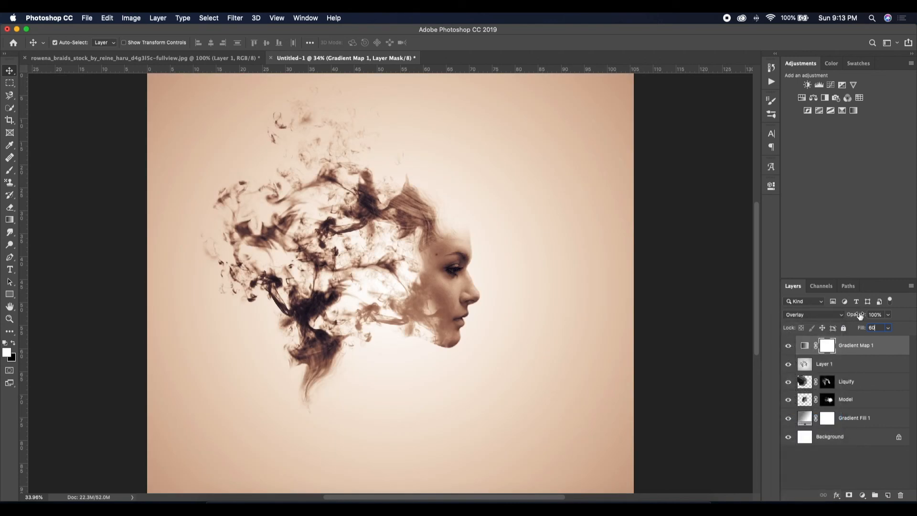
{"action": "left_click_drag", "start_coordinate": [859, 315], "coordinate": [834, 314]}
{"action": "key", "text": "Tab"}
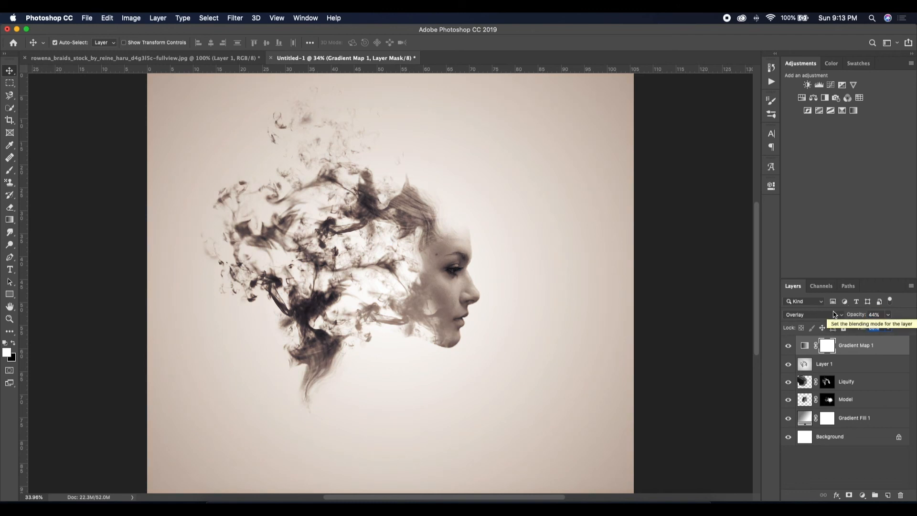